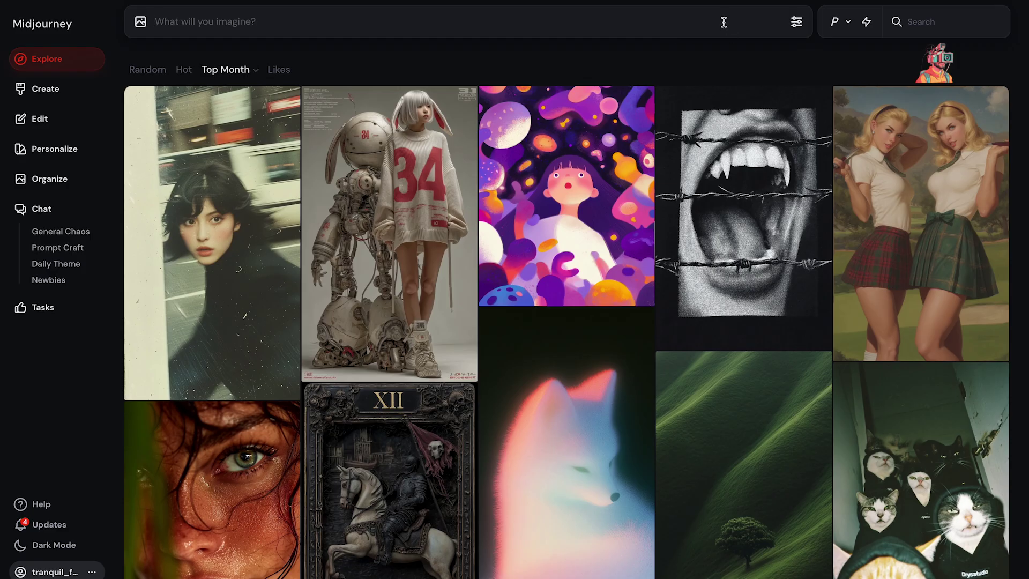
# Enter the prompt 'A woman in a red saree' in the 'What will you imagine?' bar.
pyautogui.write('A woman in a red ')
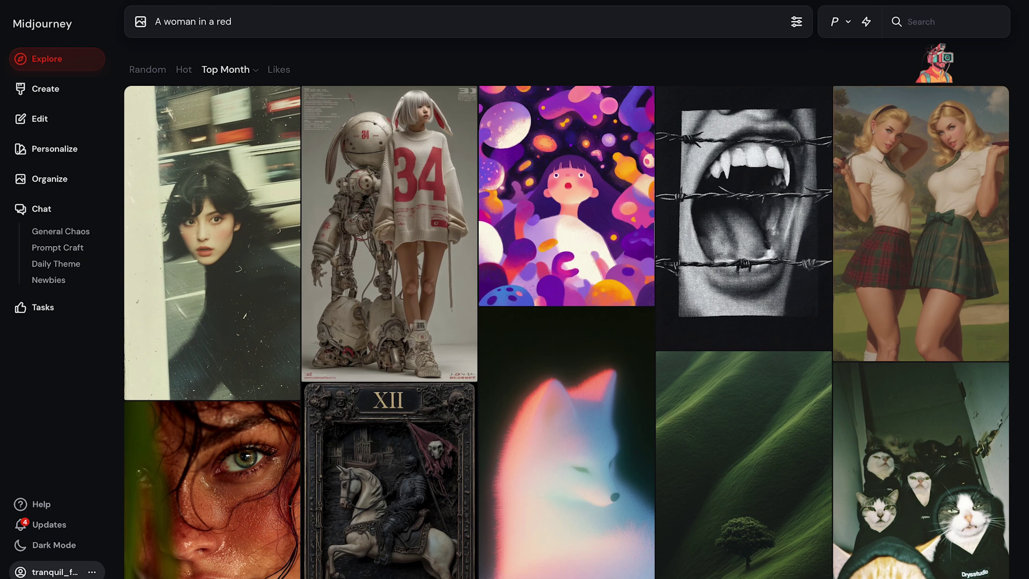
pyautogui.write('saree')
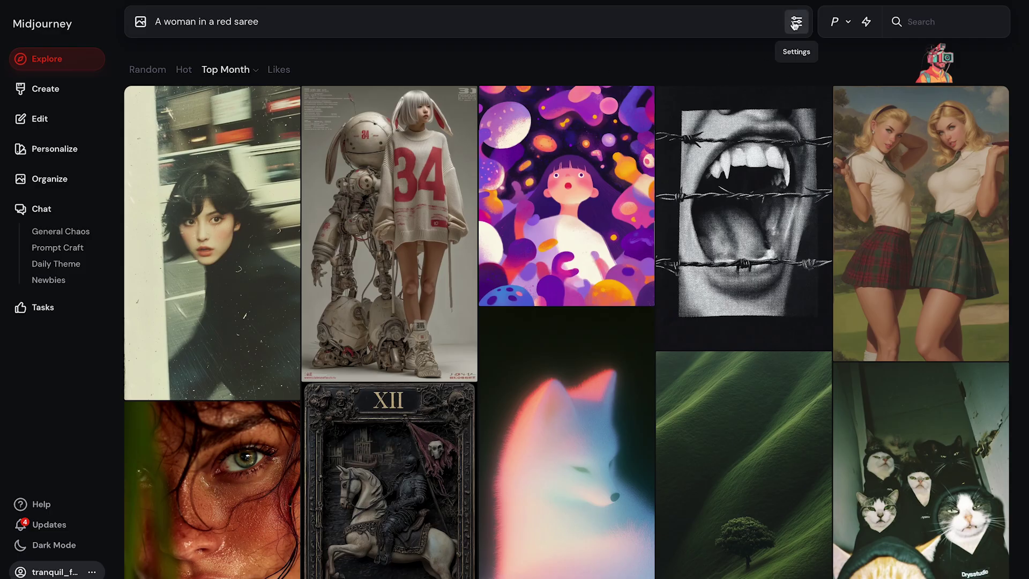
# Open the first Explore image, a blurred portrait, and load its prompt for editing.
pyautogui.moveTo(316, 185)
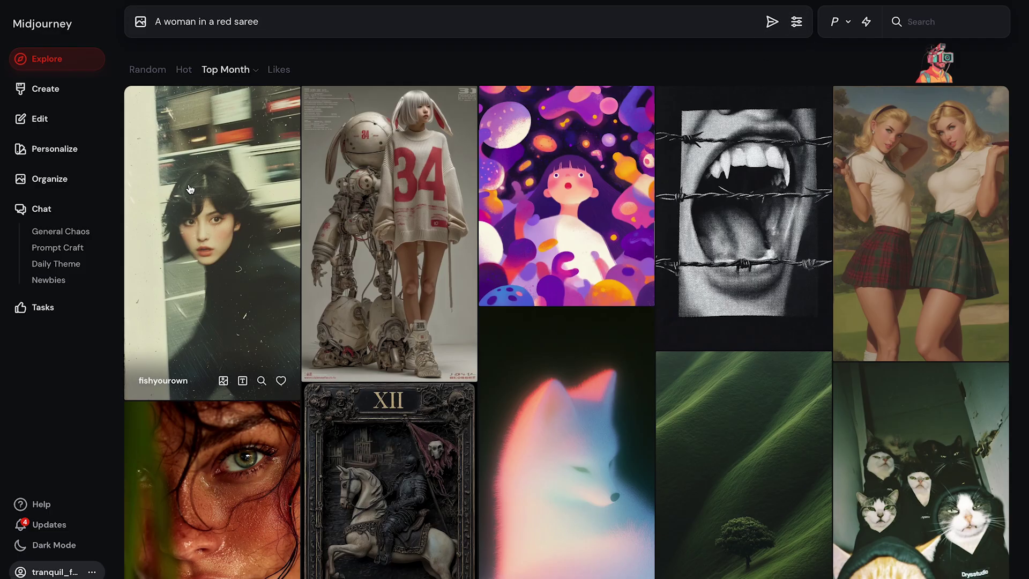
pyautogui.click(284, 183)
pyautogui.click(872, 94)
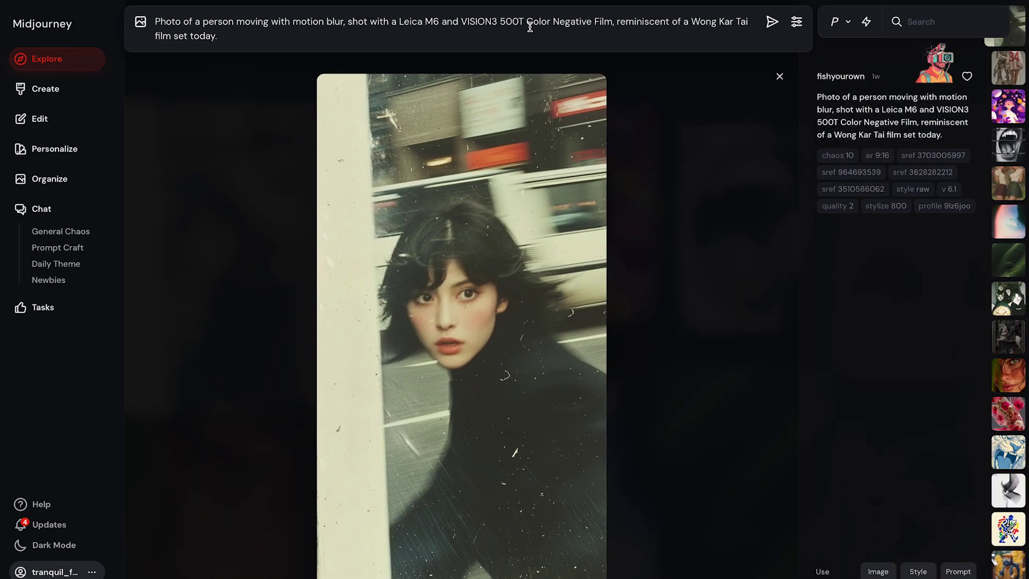
# Add 'wearing a red saree in mumbai', change 'person' to 'woman', and fix 'Tai' to 'Wai'.
pyautogui.click(232, 22)
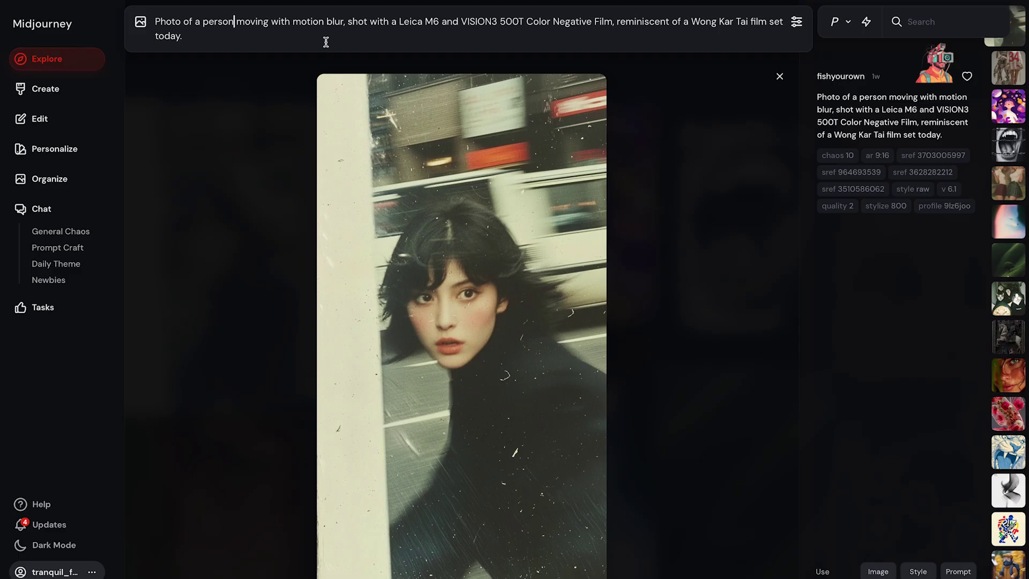
pyautogui.write('wear')
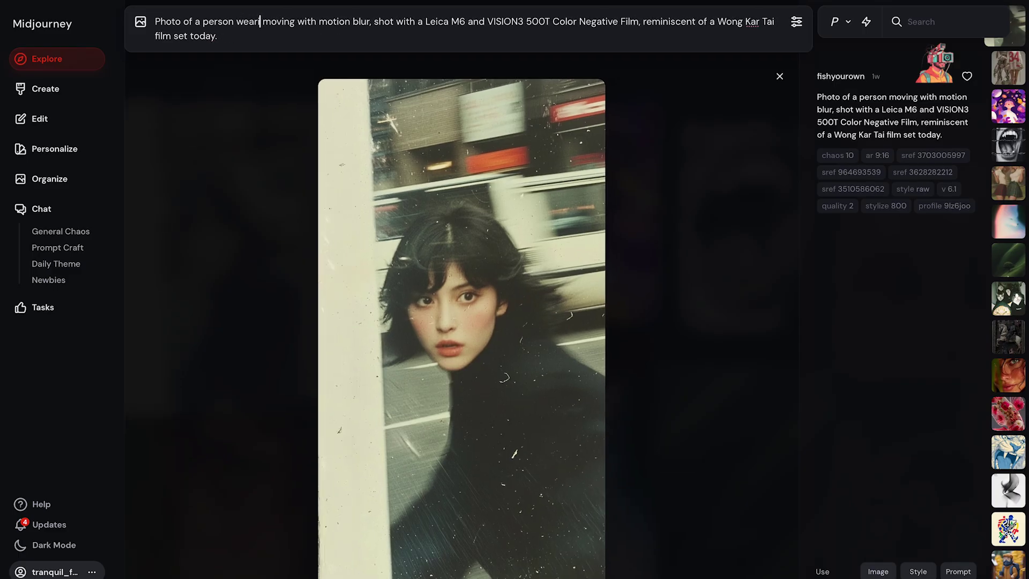
pyautogui.write('ing a red saree in mumbai')
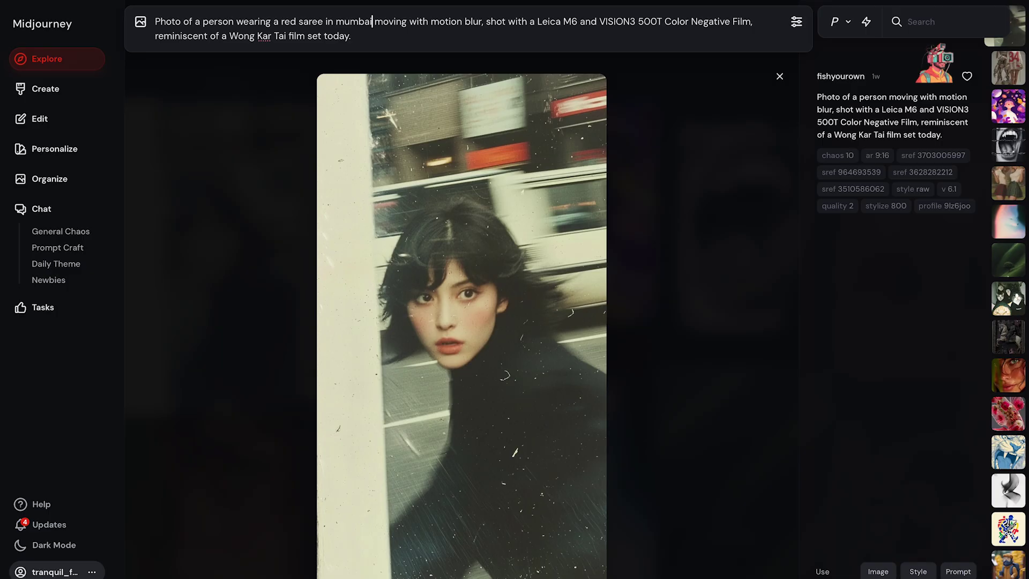
pyautogui.doubleClick(219, 21)
pyautogui.write('woman')
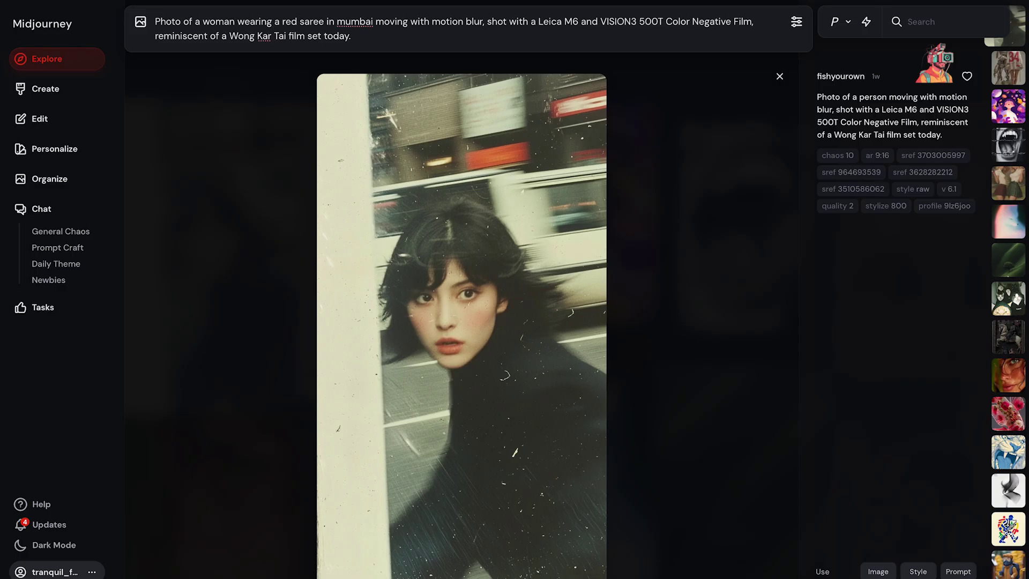
pyautogui.click(278, 36)
pyautogui.press('BackSpace')
pyautogui.write('W')
pyautogui.click(402, 37)
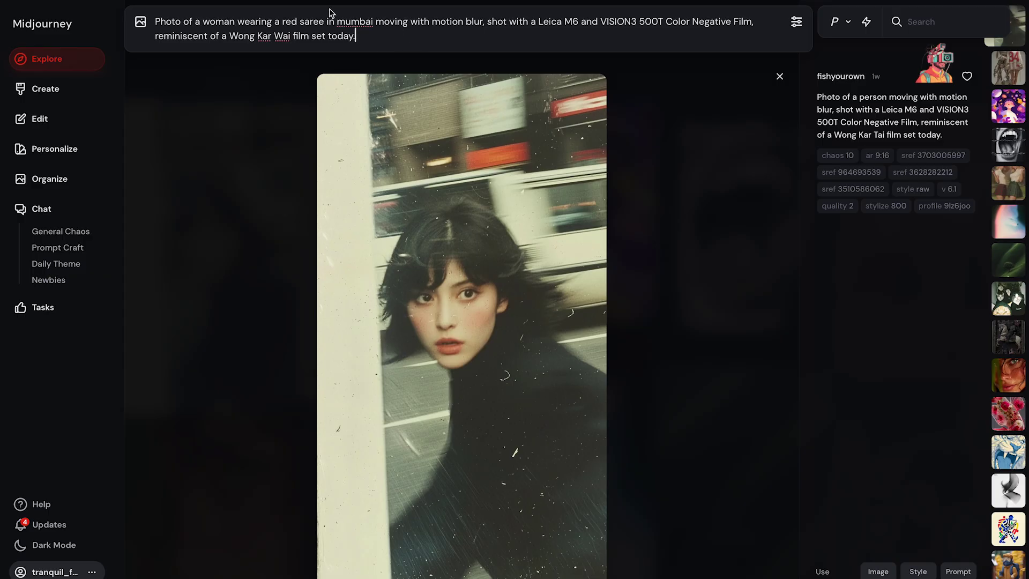
# Close the image view and try sizes 2:1, 1:2, 9:16 and 1:1, settling on 16:9.
pyautogui.click(780, 77)
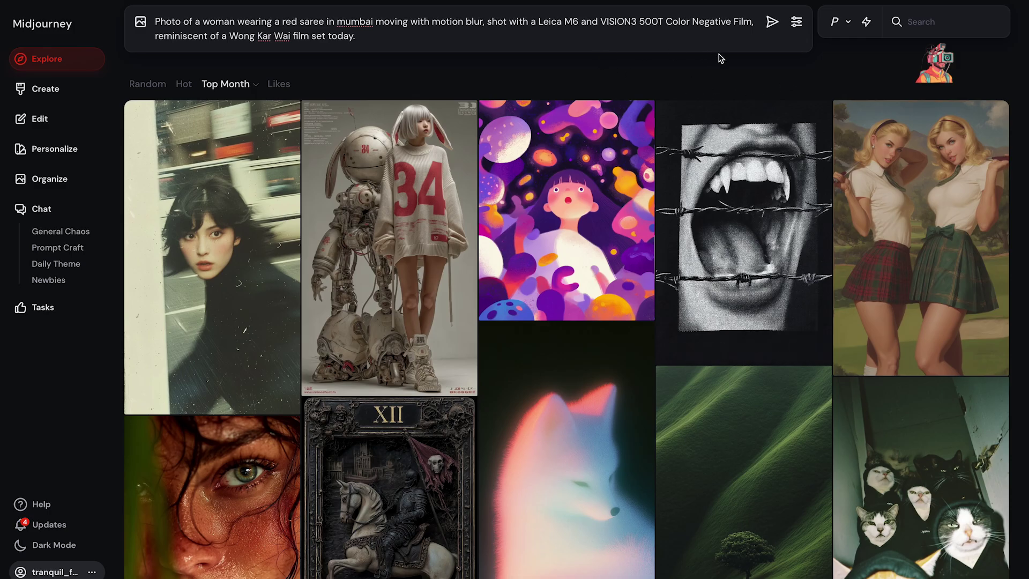
pyautogui.click(798, 23)
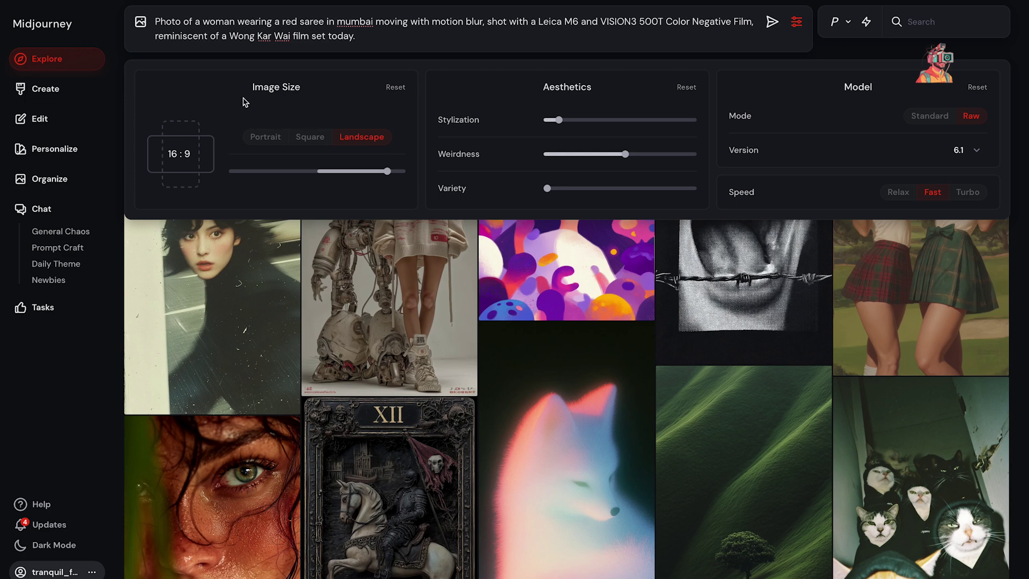
pyautogui.moveTo(387, 171); pyautogui.dragTo(404, 172)
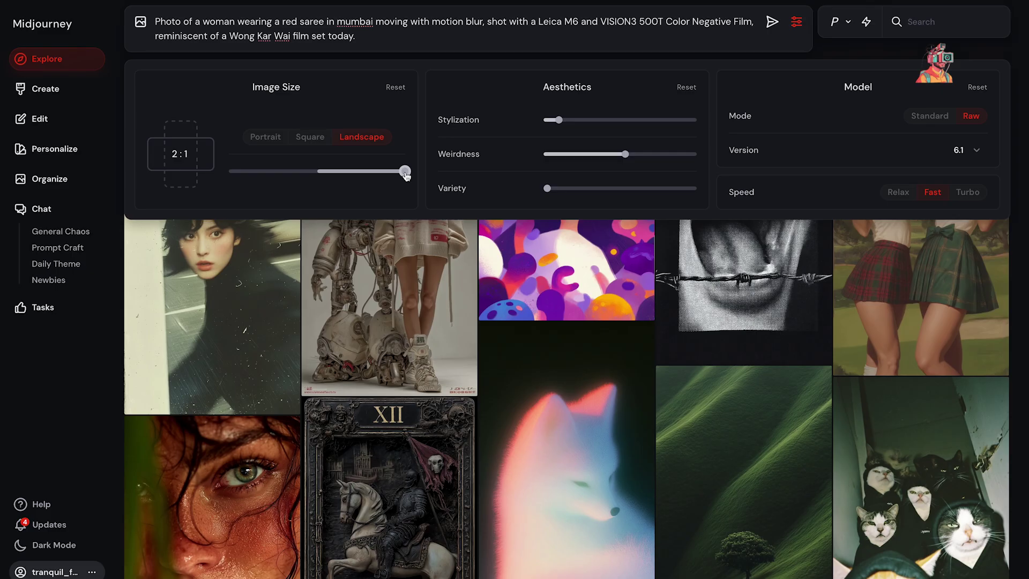
pyautogui.moveTo(406, 175); pyautogui.dragTo(202, 193)
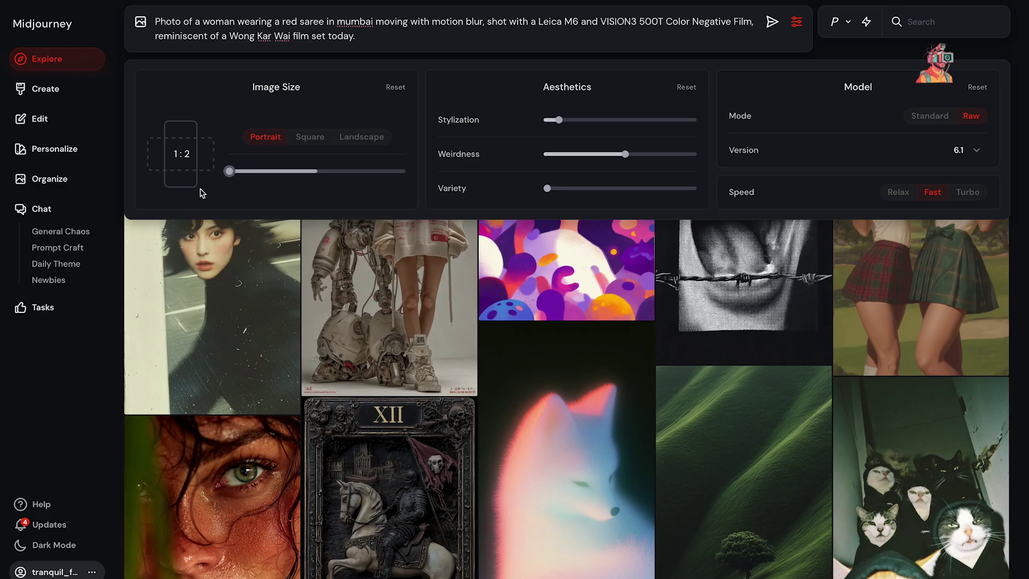
pyautogui.moveTo(230, 173); pyautogui.dragTo(240, 176)
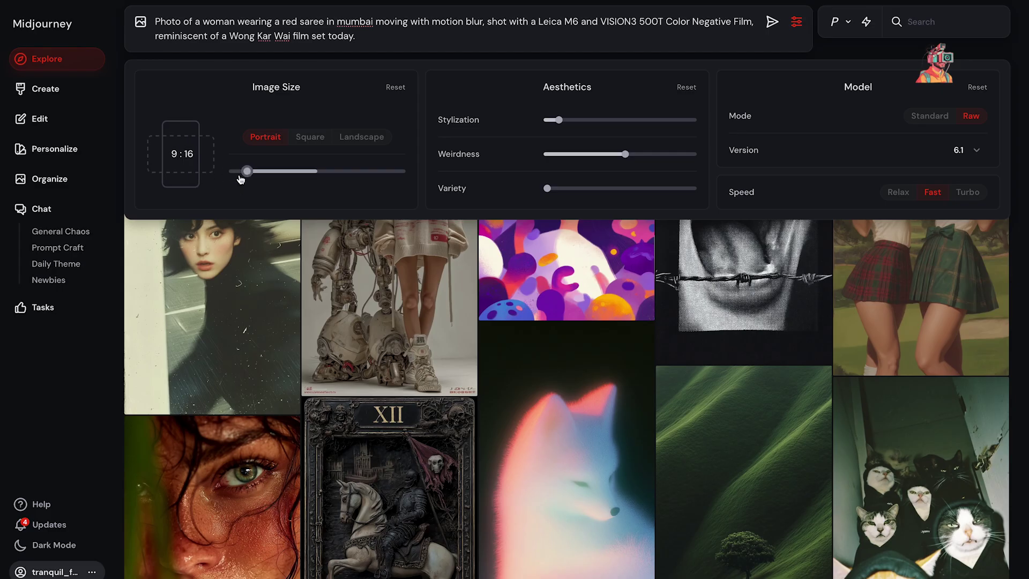
pyautogui.moveTo(247, 172); pyautogui.dragTo(386, 177)
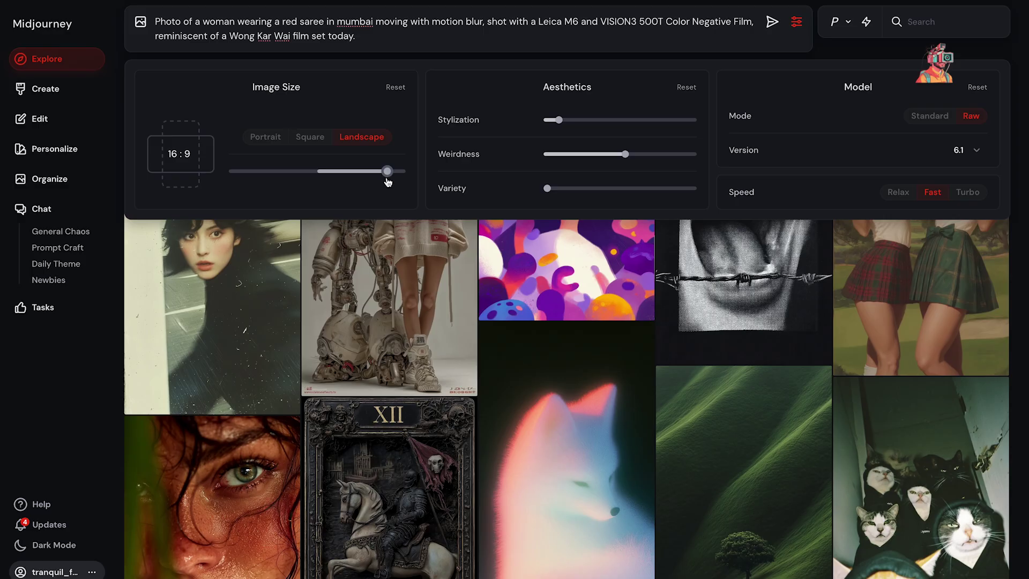
pyautogui.moveTo(387, 181); pyautogui.dragTo(315, 177)
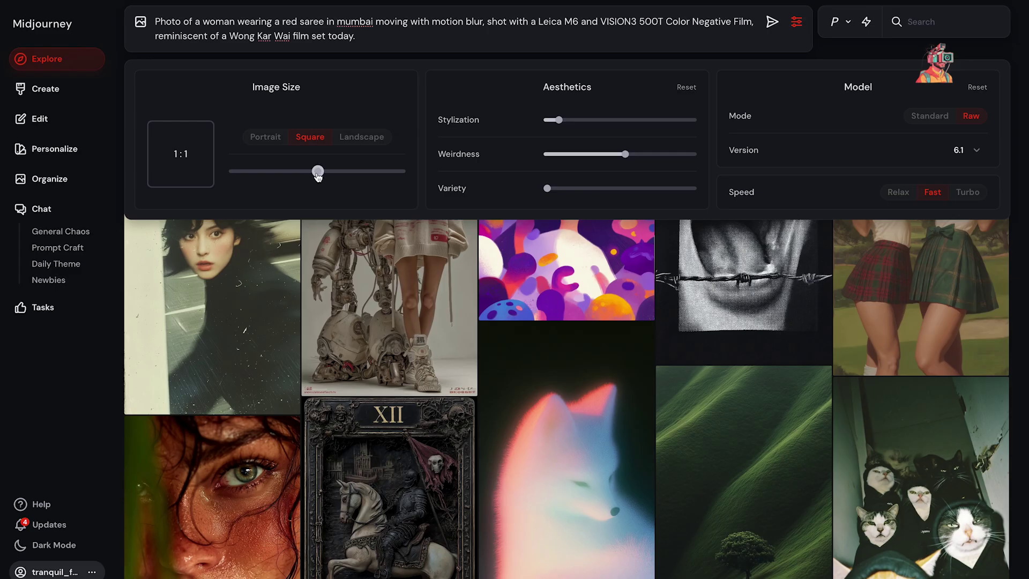
pyautogui.moveTo(315, 177); pyautogui.dragTo(382, 178)
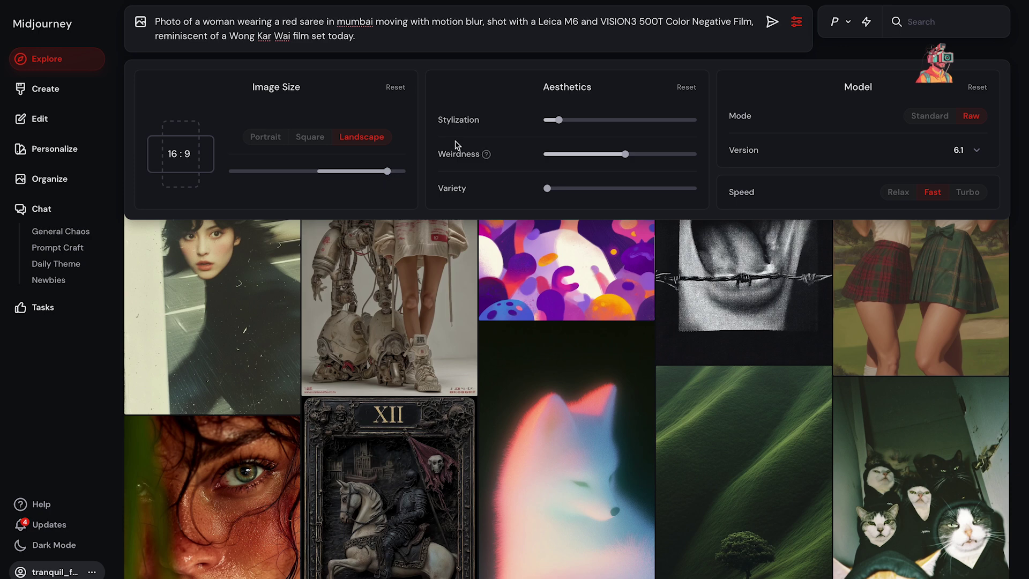
# Check the Stylization and Weirdness help, then lower Weirdness from 1600 to 0.
pyautogui.moveTo(482, 120)
pyautogui.moveTo(556, 119)
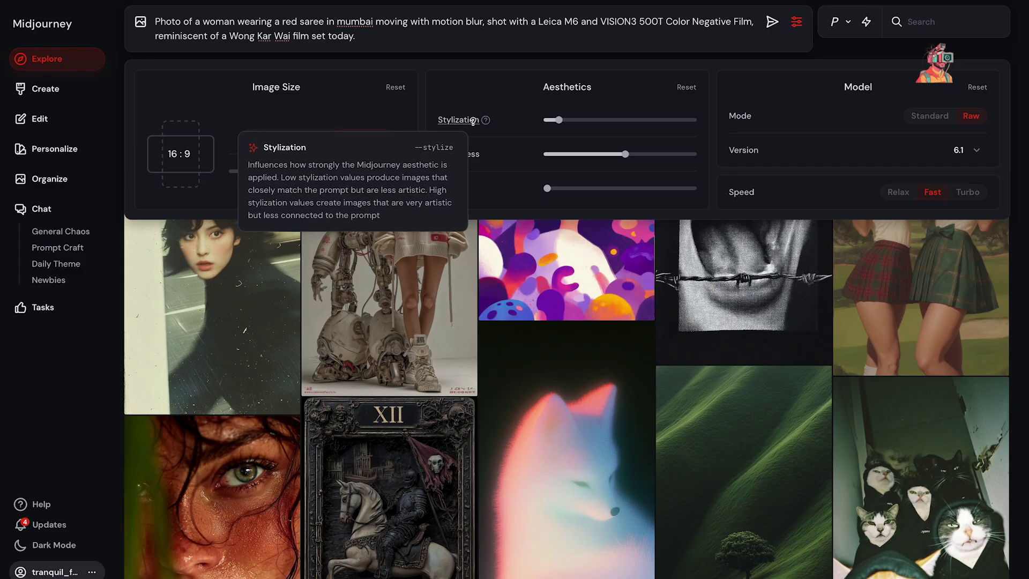
pyautogui.moveTo(469, 155)
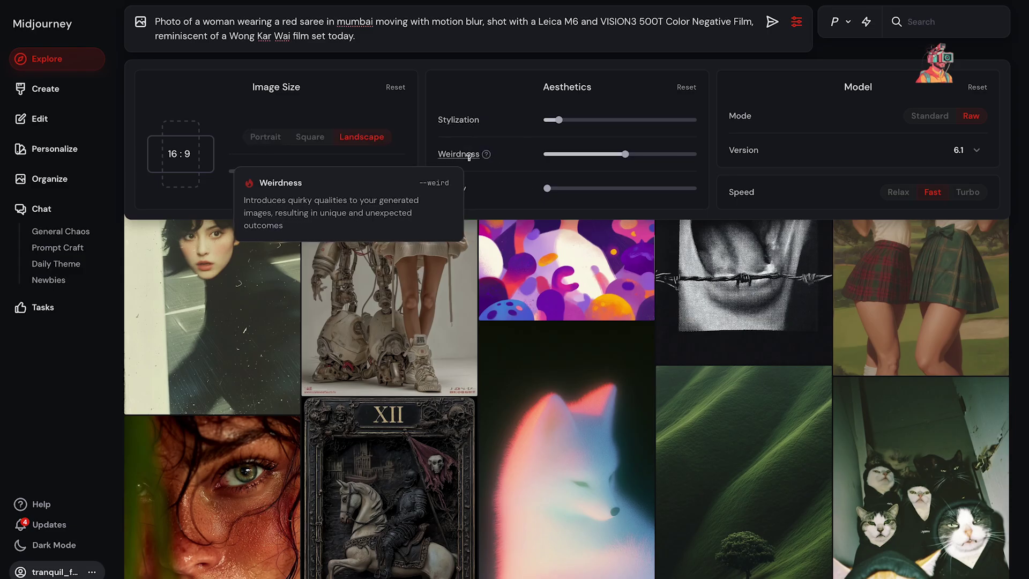
pyautogui.moveTo(624, 154)
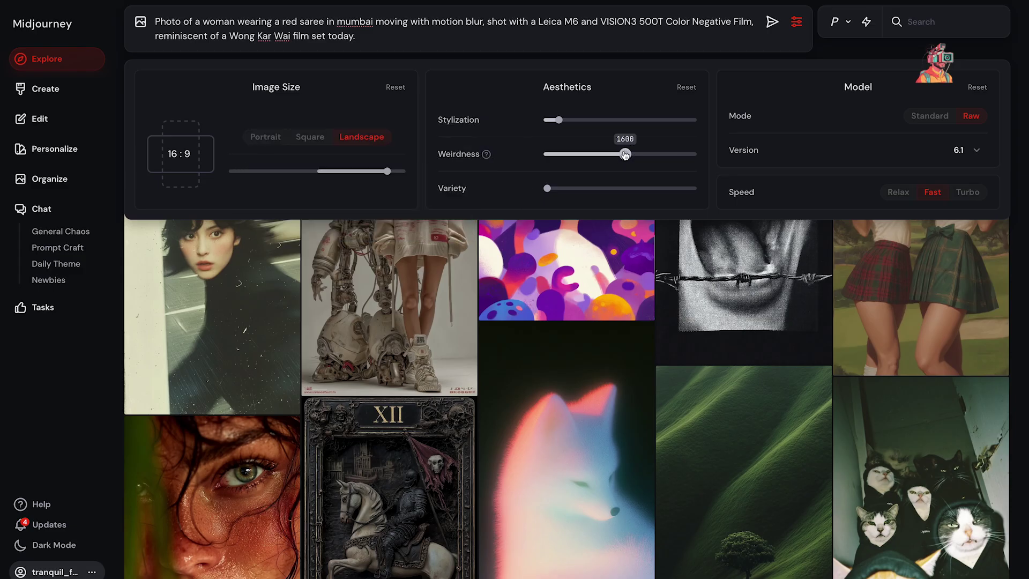
pyautogui.moveTo(625, 154); pyautogui.dragTo(541, 152)
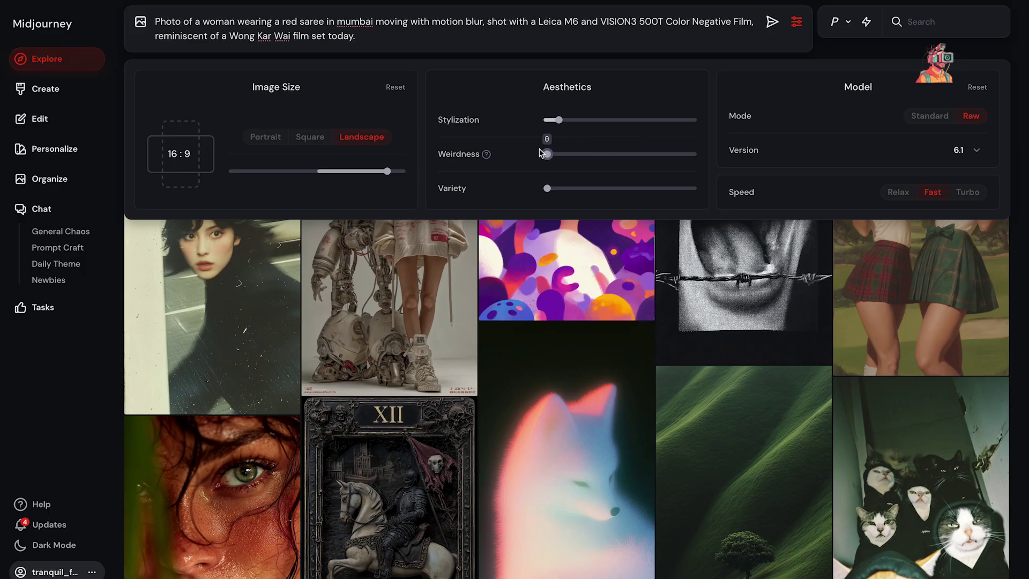
pyautogui.moveTo(469, 189)
pyautogui.moveTo(757, 117)
# Switch the model version from 6.1 to version 7.
pyautogui.click(977, 155)
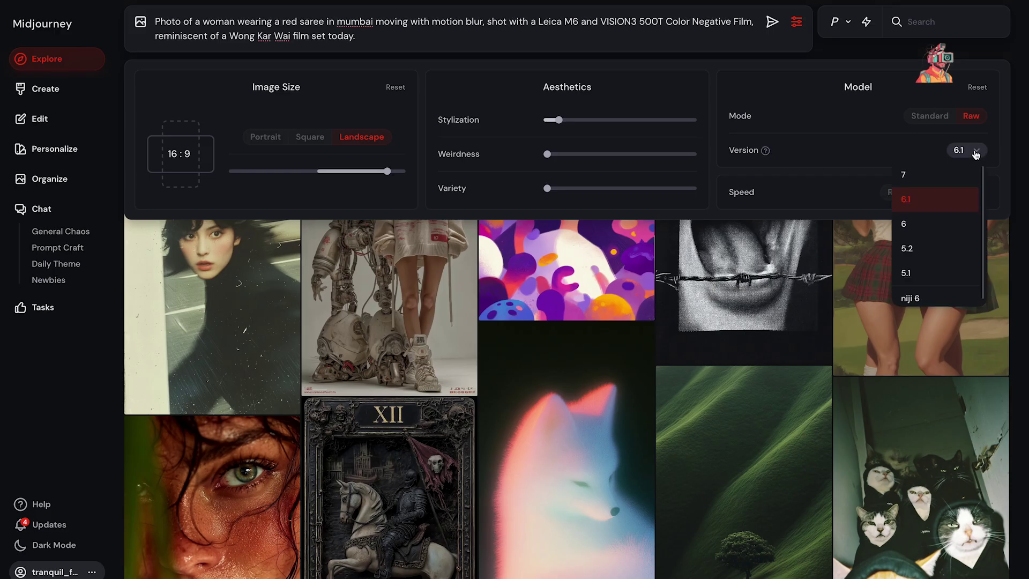
pyautogui.click(907, 176)
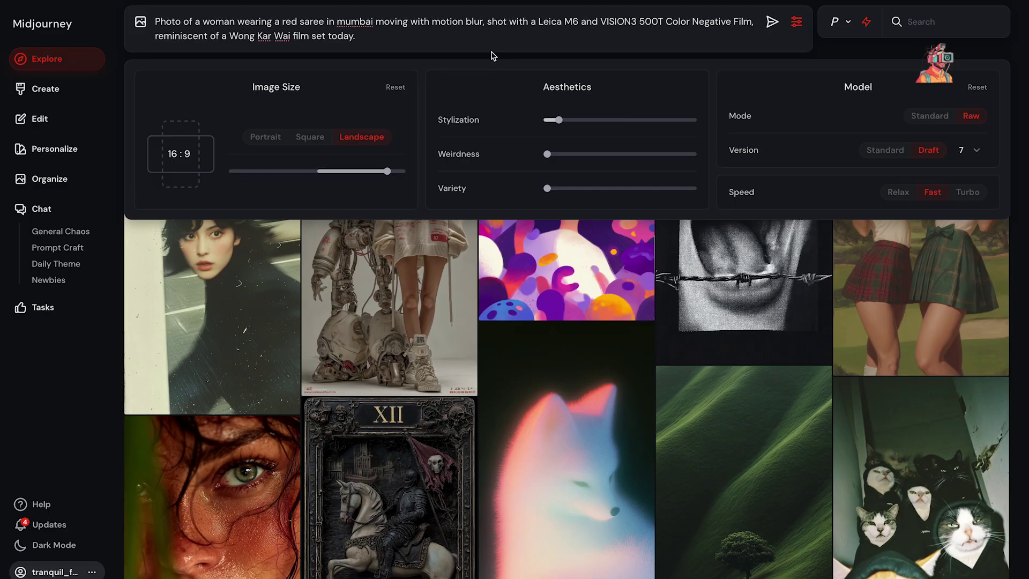
# Try personalization and Draft mode, then choose 'Continue using V6.1' in the V7 unlock dialog.
pyautogui.click(846, 24)
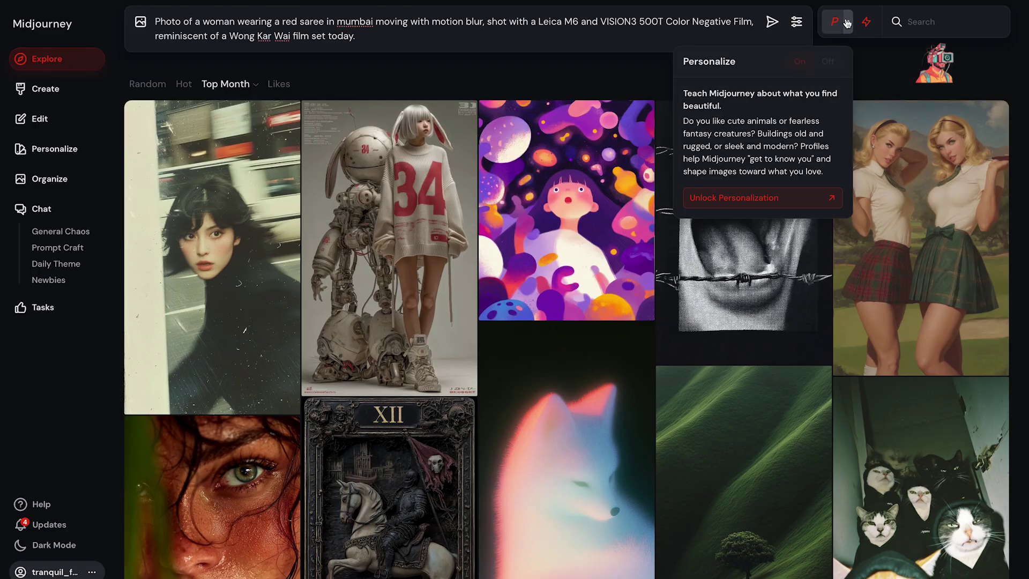
pyautogui.click(846, 24)
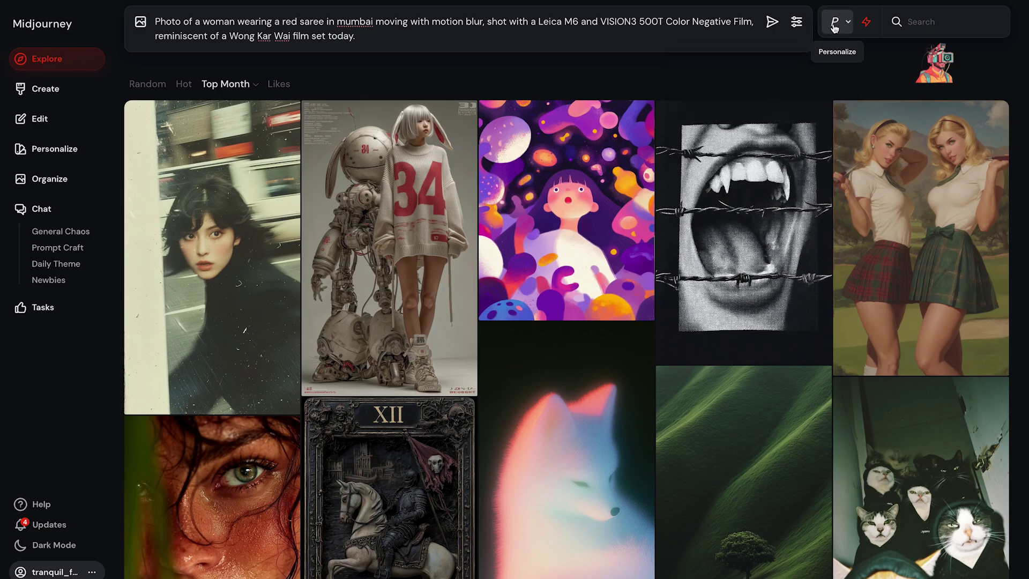
pyautogui.click(865, 24)
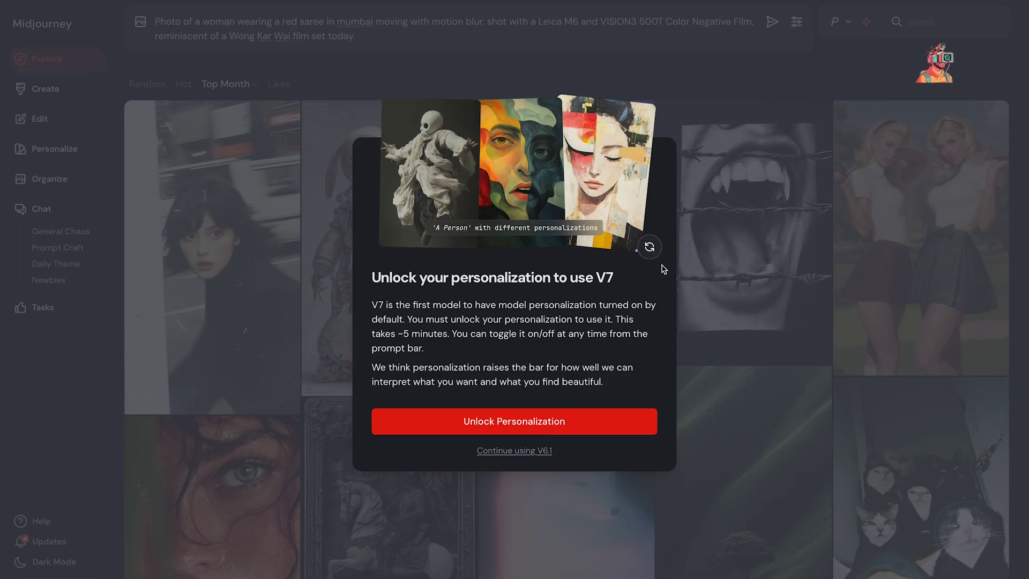
pyautogui.click(485, 450)
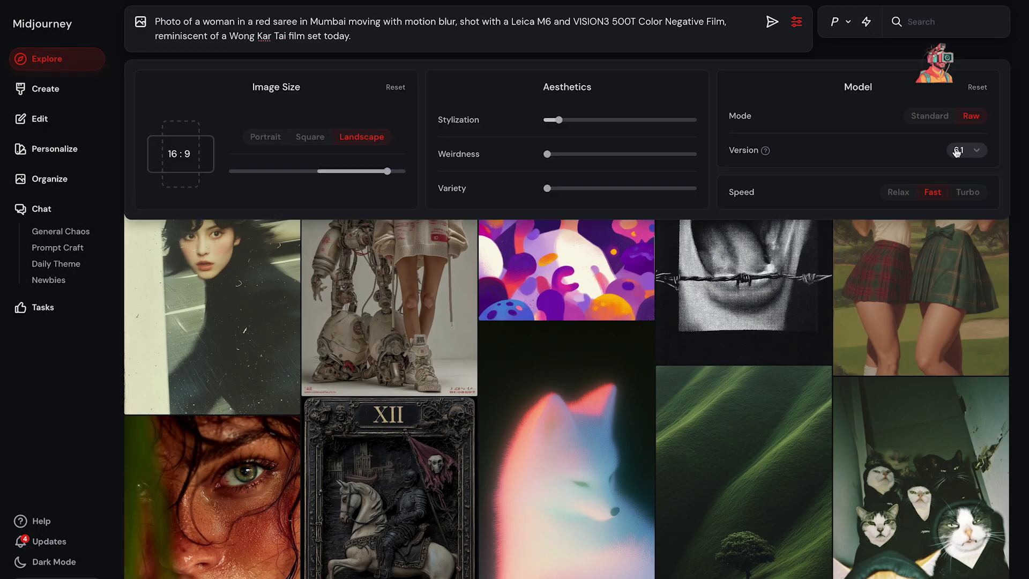
# Keep version 6.1 as the model and submit the red-saree Mumbai prompt.
pyautogui.click(956, 152)
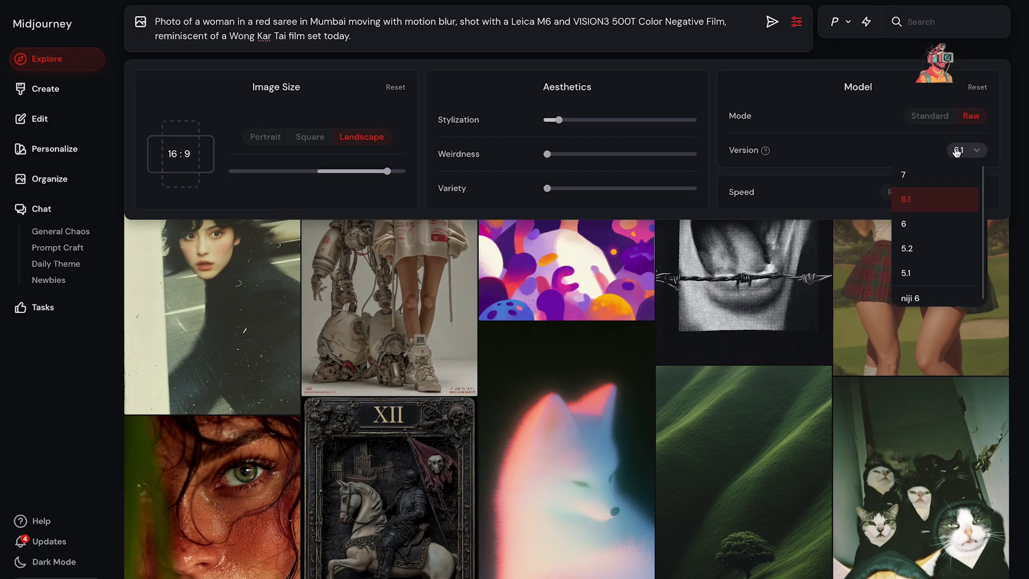
pyautogui.click(957, 151)
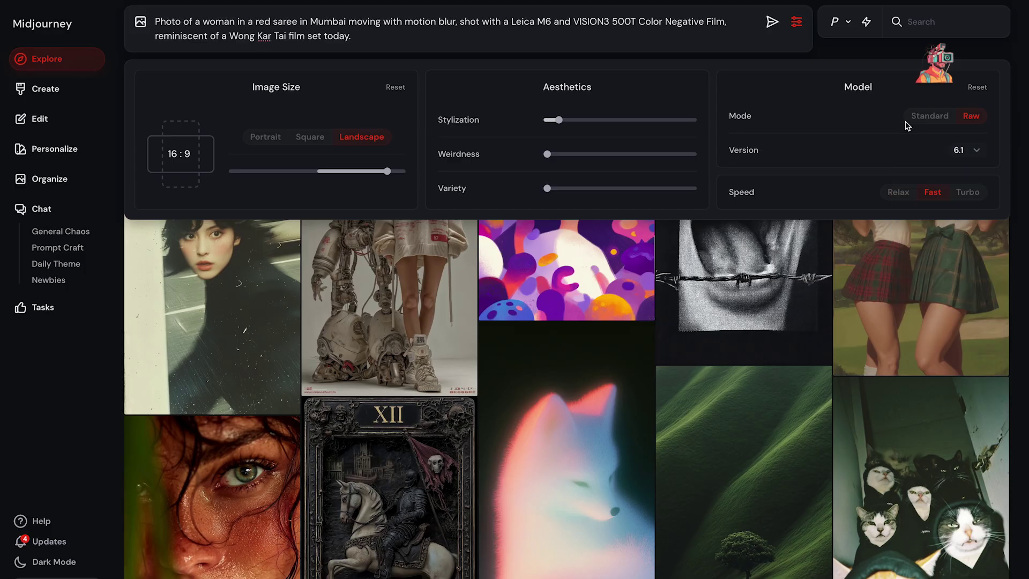
pyautogui.click(777, 25)
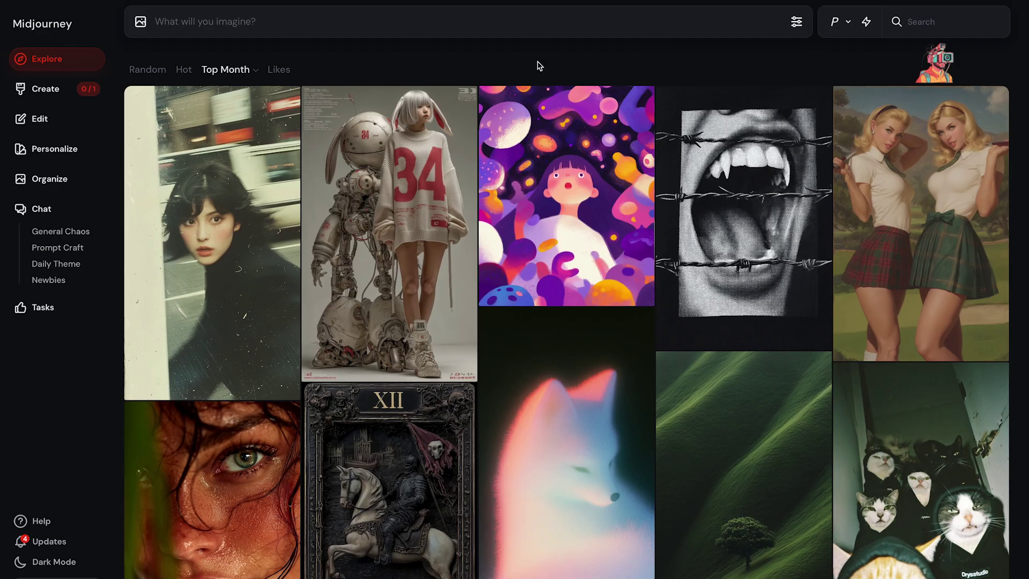
pyautogui.click(140, 22)
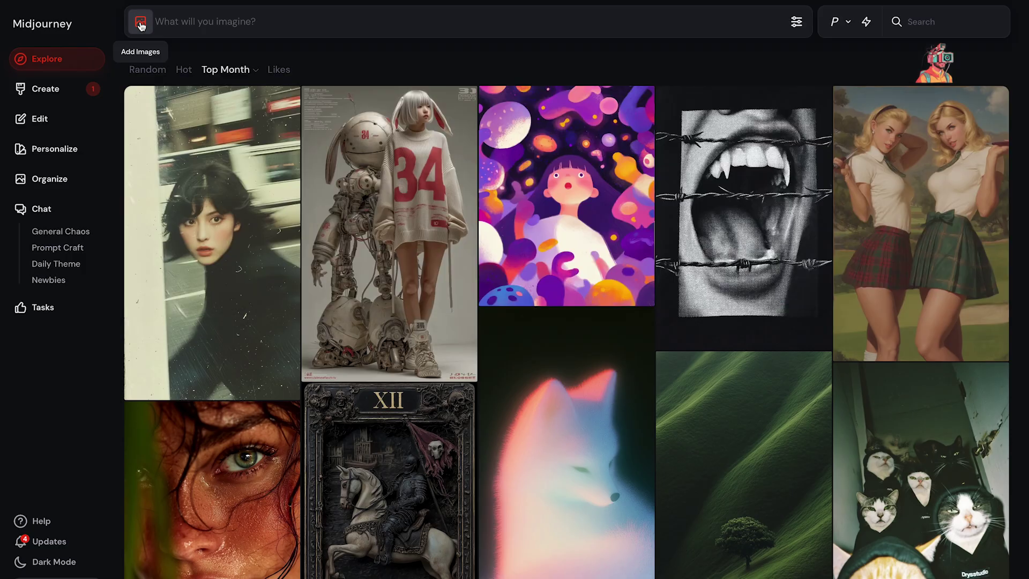
pyautogui.click(140, 25)
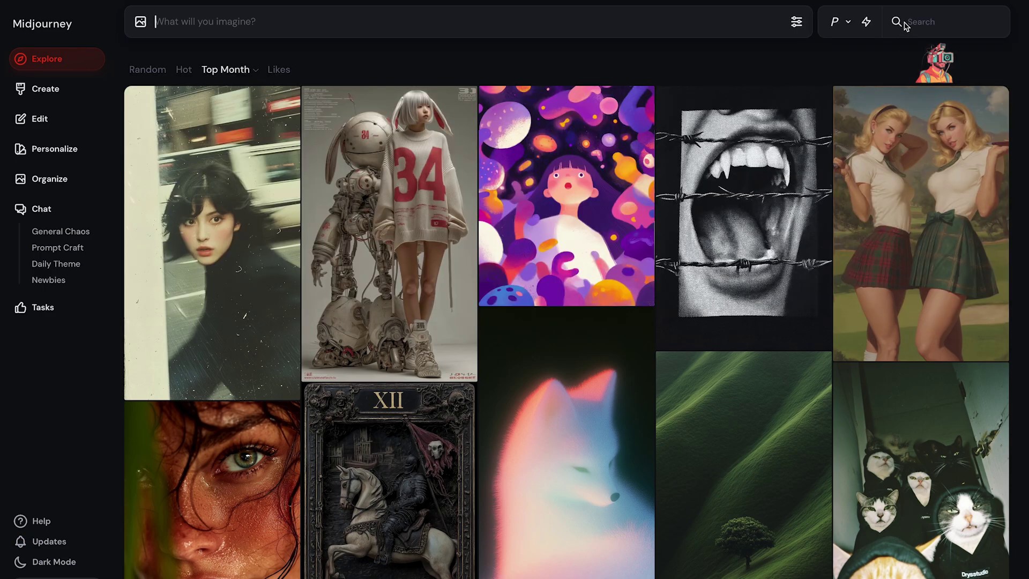
pyautogui.click(906, 24)
pyautogui.write('mumbai')
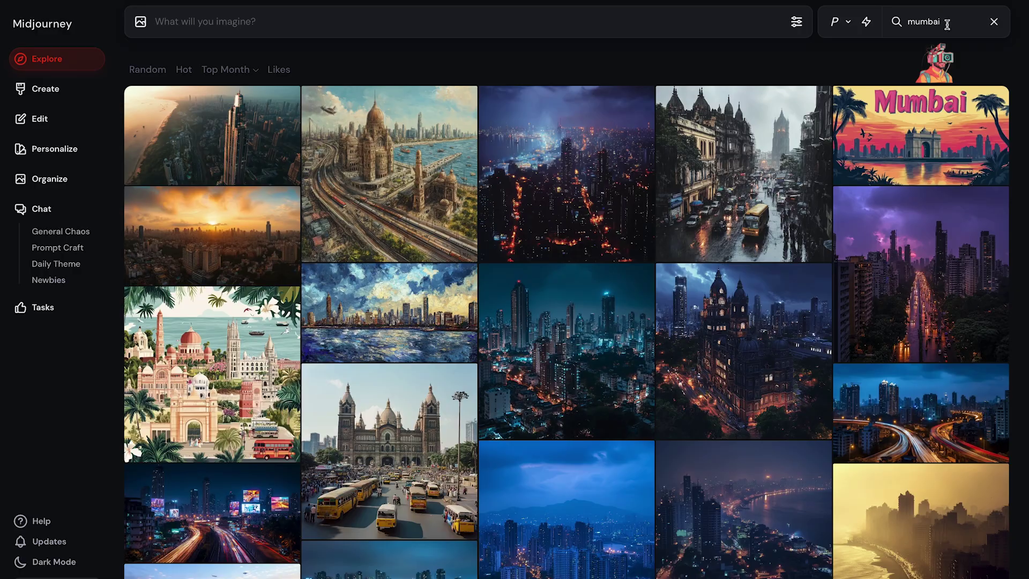
pyautogui.scroll(-20, 743, 306)
pyautogui.scroll(-5, 744, 305)
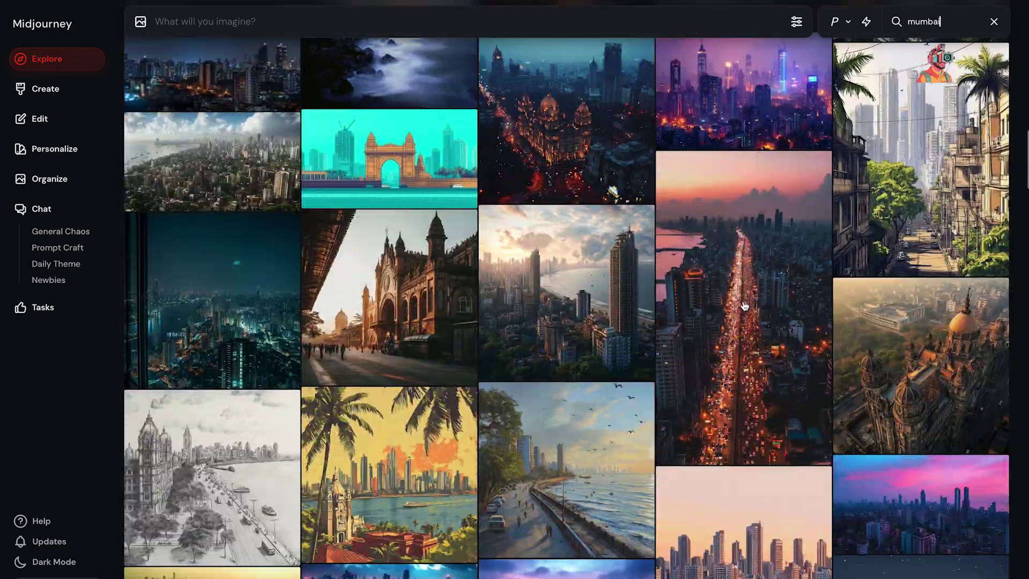
pyautogui.press('Return')
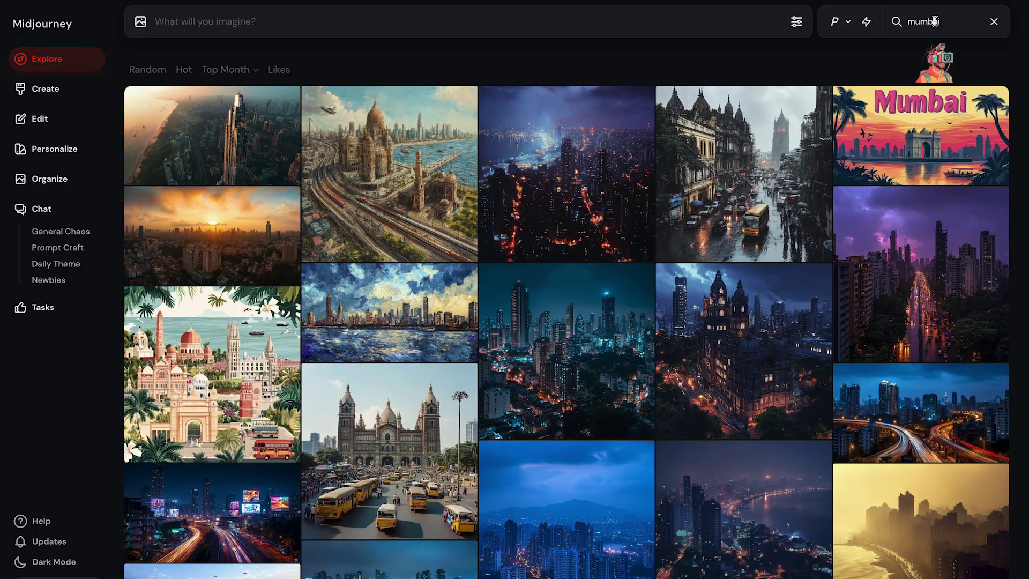
pyautogui.doubleClick(935, 22)
pyautogui.write('blade run')
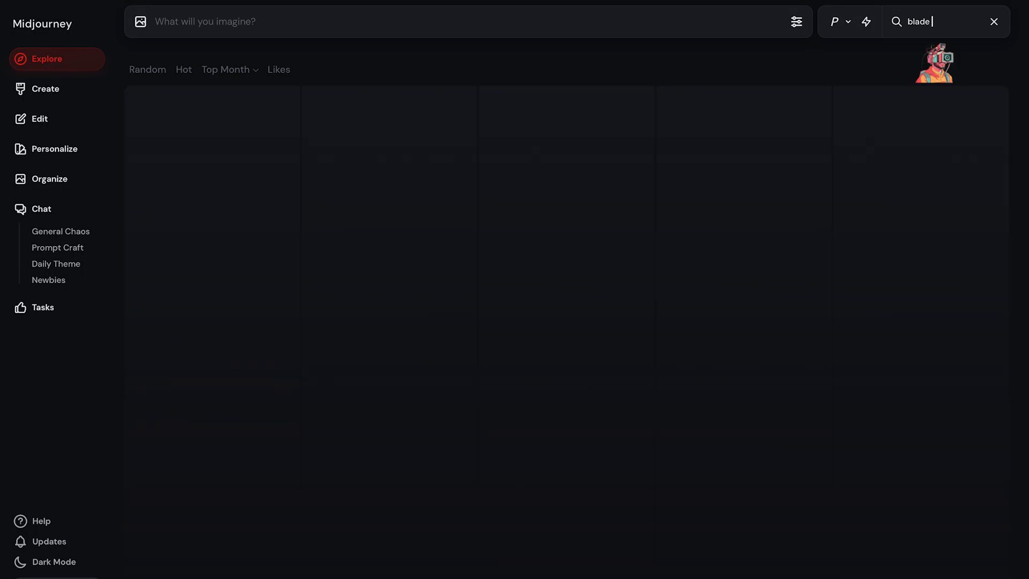
pyautogui.write('ner')
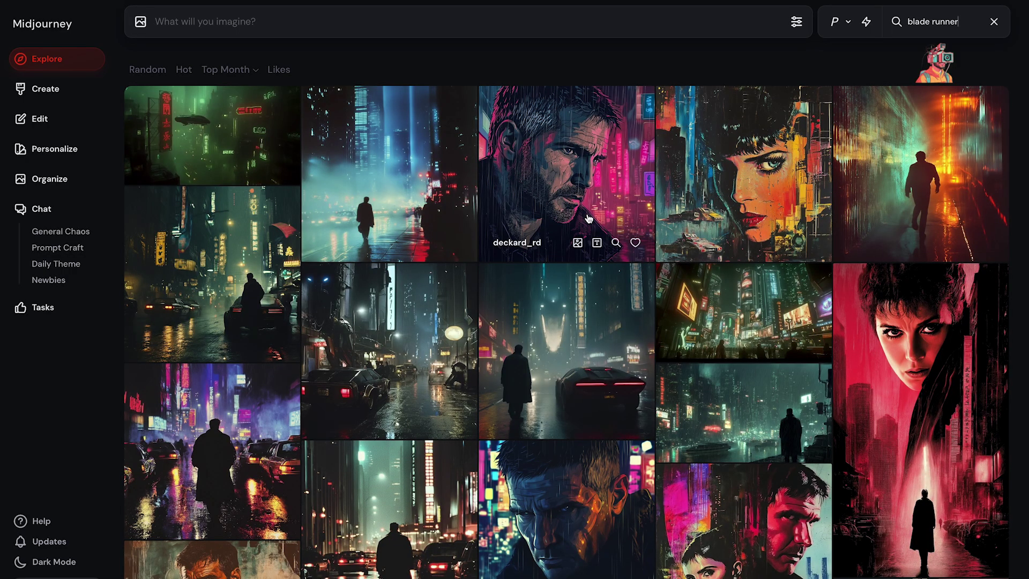
pyautogui.scroll(-1, 589, 218)
pyautogui.scroll(-15, 588, 218)
pyautogui.press('Return')
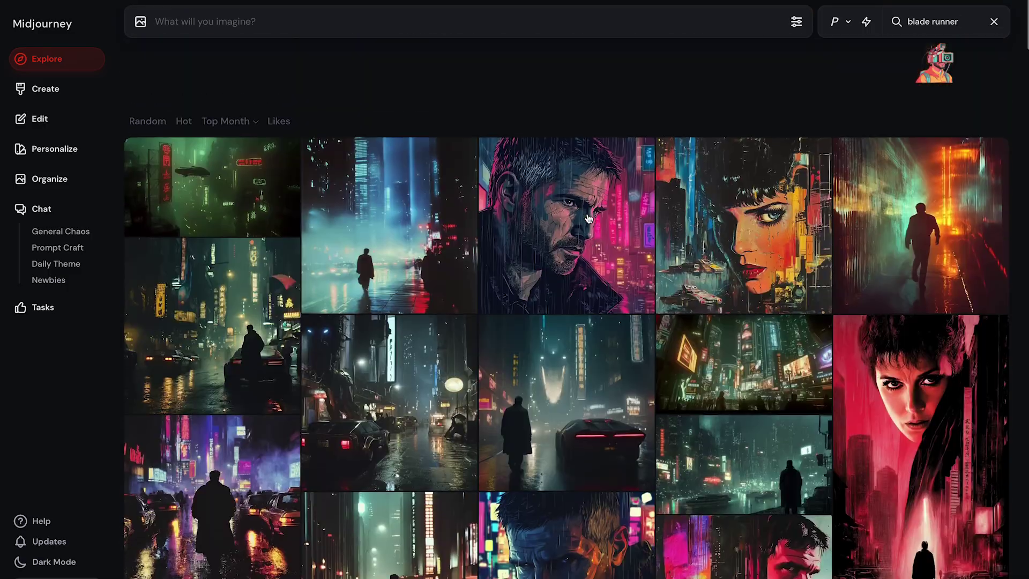
pyautogui.tripleClick(922, 21)
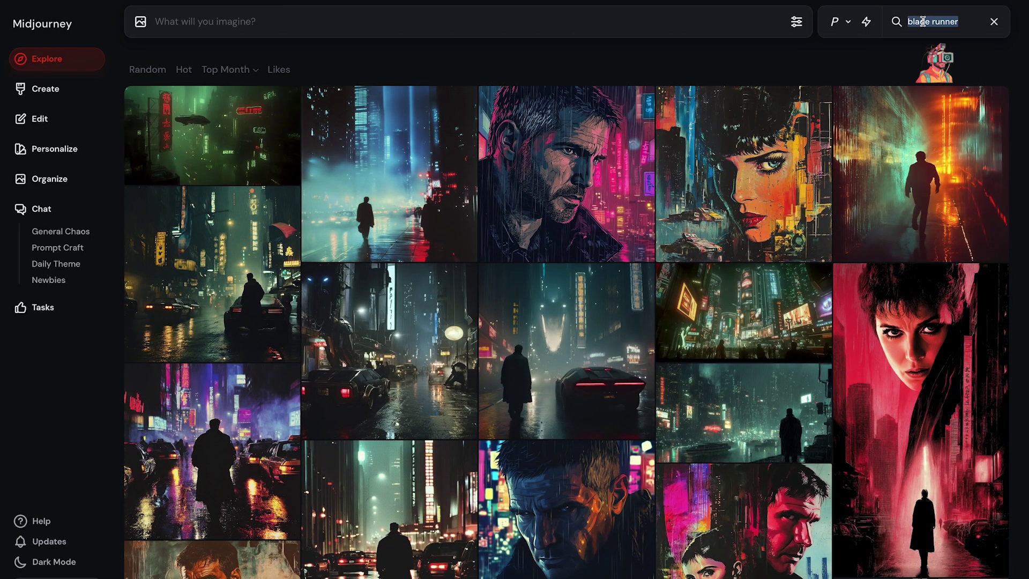
pyautogui.write('cinemat')
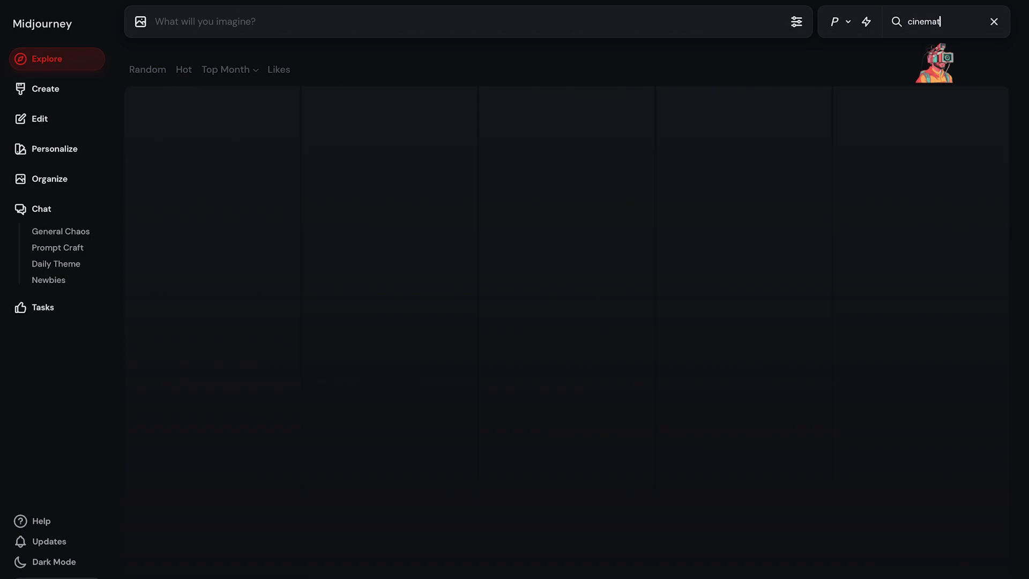
pyautogui.write('ic')
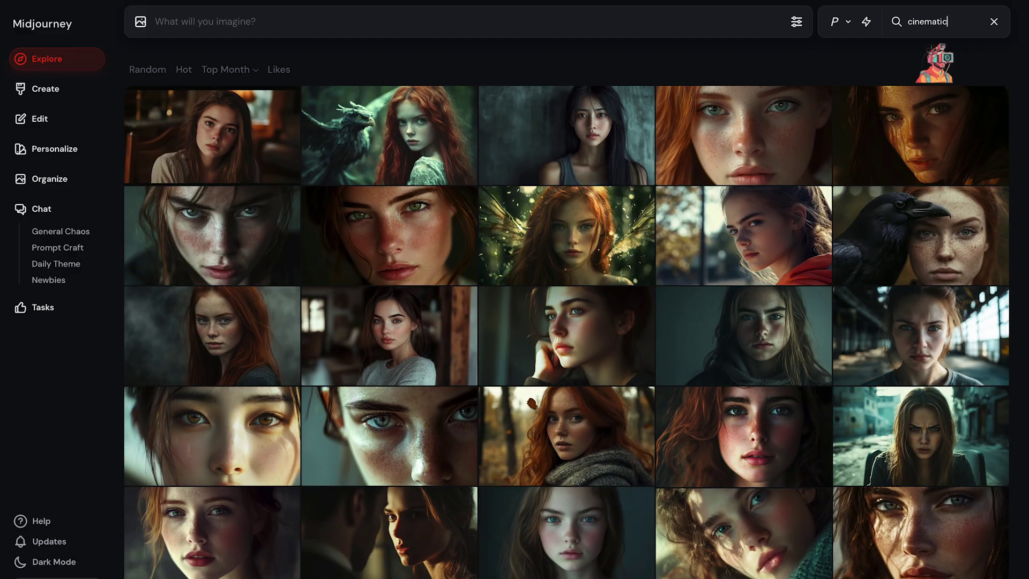
pyautogui.click(994, 21)
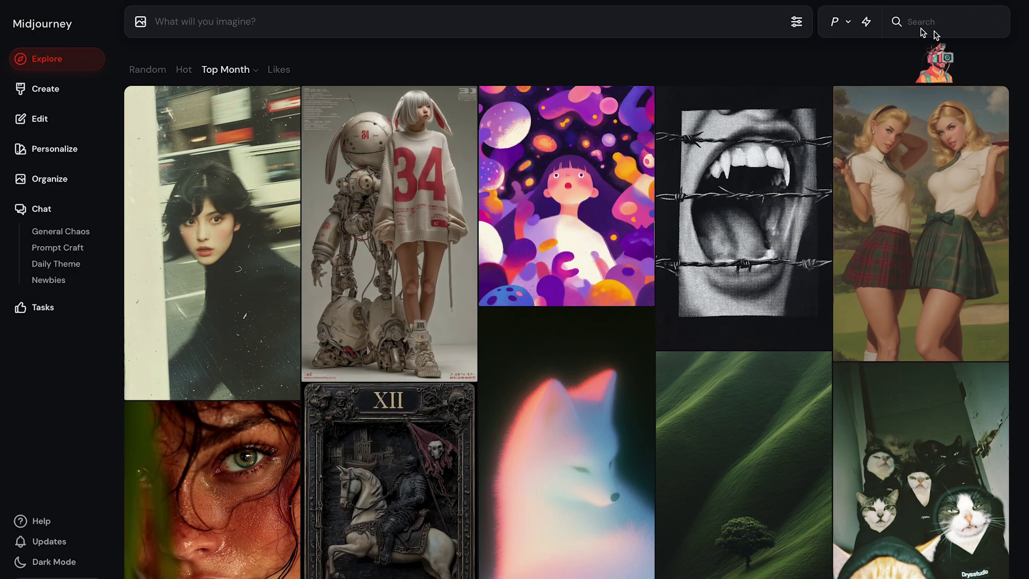
pyautogui.write('vampire')
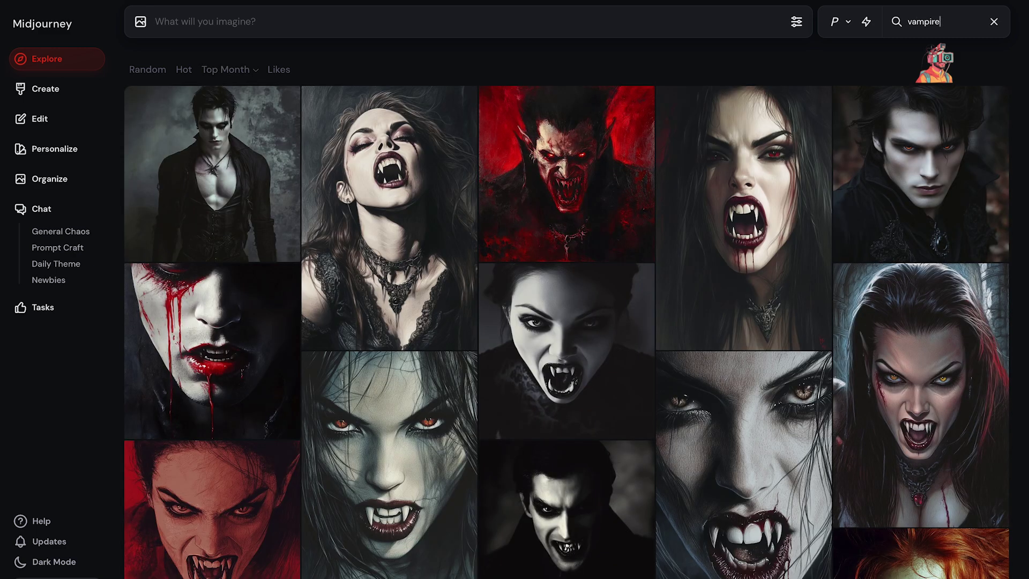
pyautogui.scroll(-10, 862, 228)
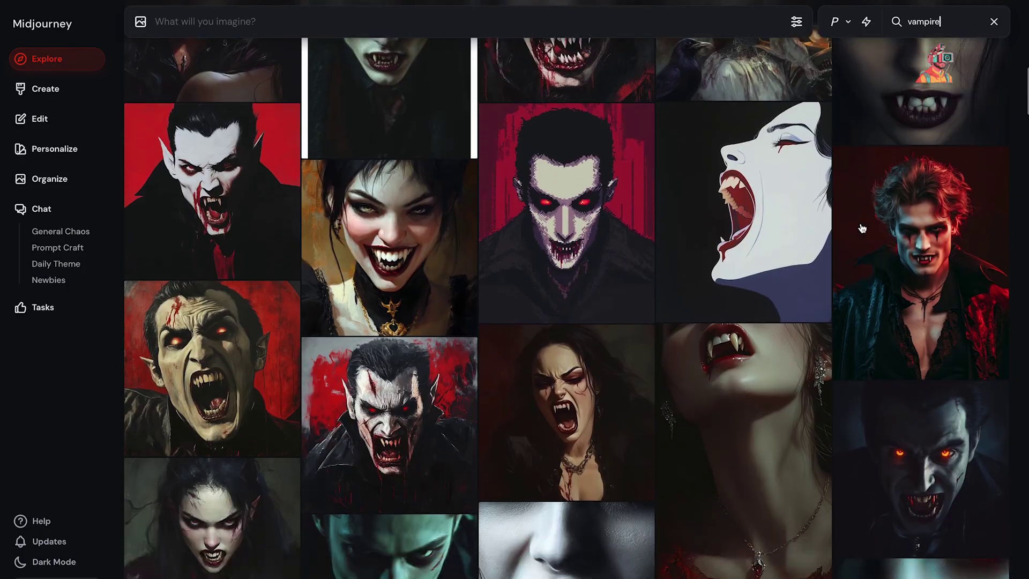
pyautogui.scroll(10, 861, 225)
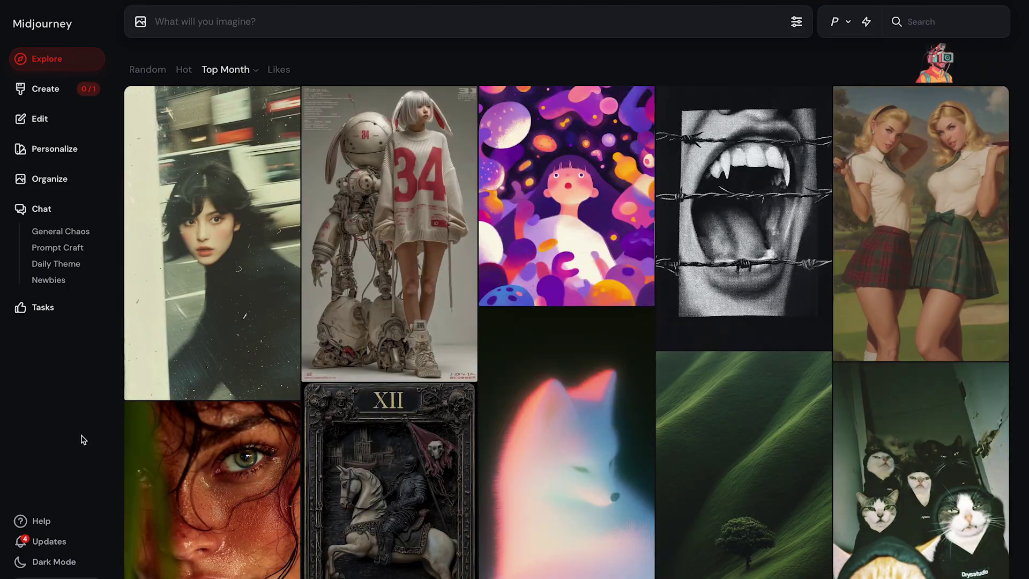
# Review today's four red-saree generations, then go to the Edit page.
pyautogui.moveTo(84, 572)
pyautogui.click(58, 91)
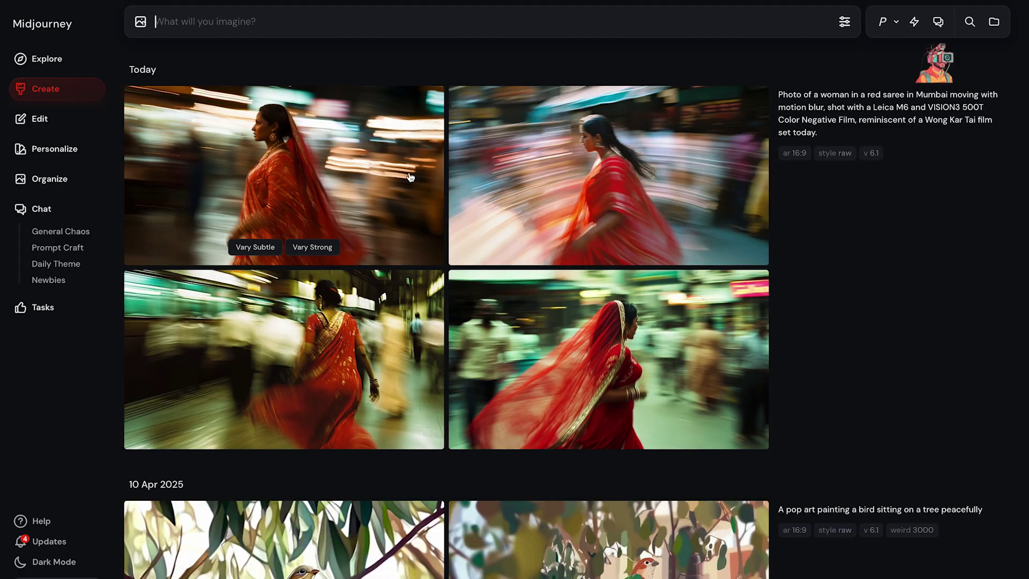
pyautogui.click(50, 129)
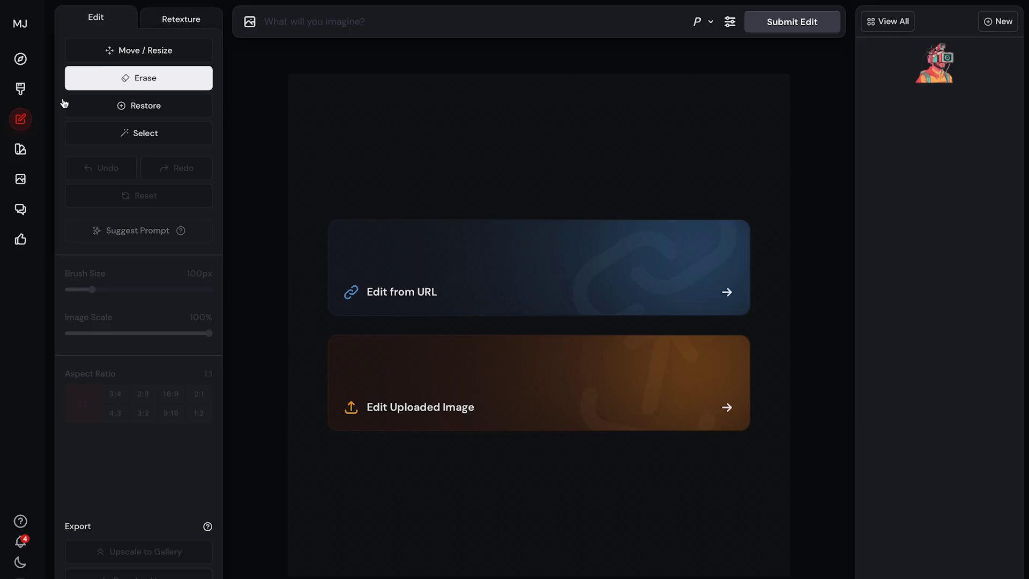
# Browse the Personalize profiles, then the Organize library grouped by date, and enter Chat.
pyautogui.click(21, 152)
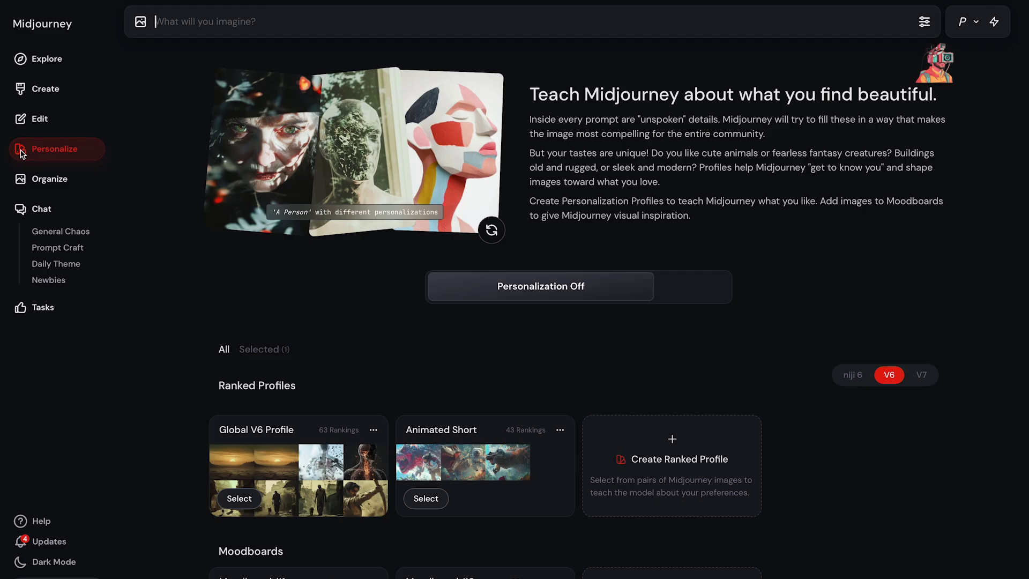
pyautogui.click(39, 184)
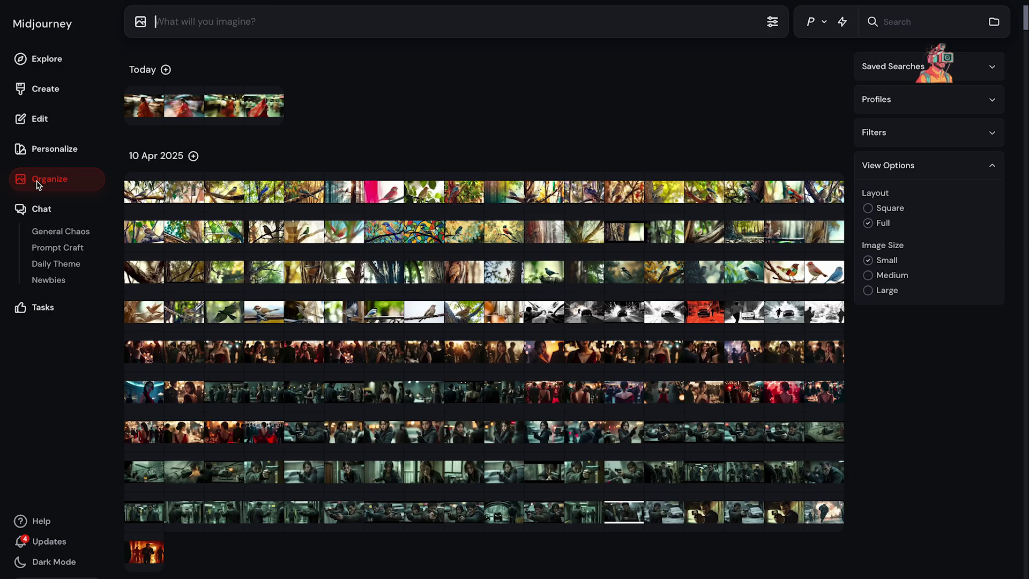
pyautogui.click(19, 209)
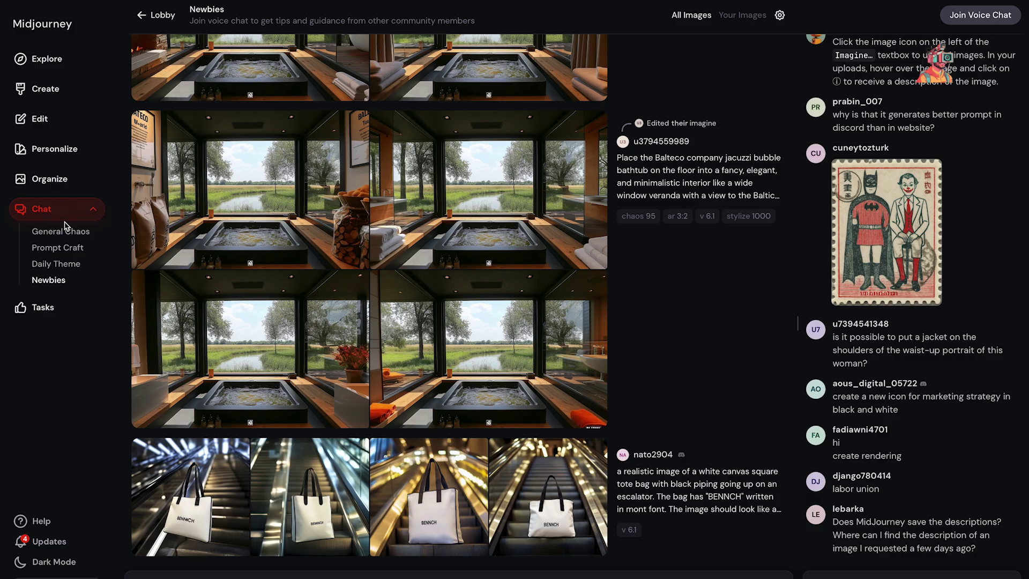
# Browse the Newbies, Daily Theme, Prompt Craft and General Chaos chat channels, then go to Tasks.
pyautogui.moveTo(374, 233)
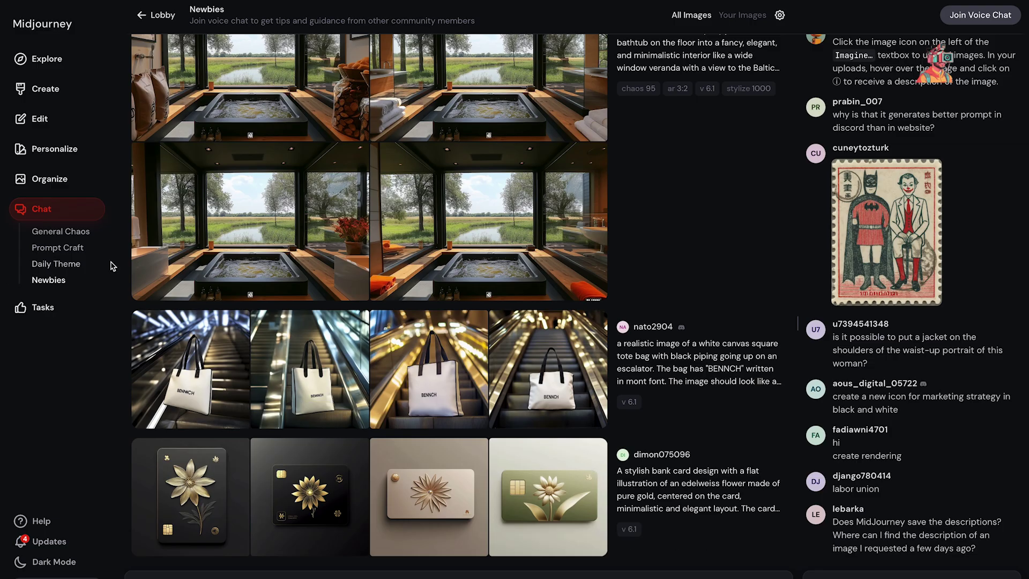
pyautogui.click(78, 265)
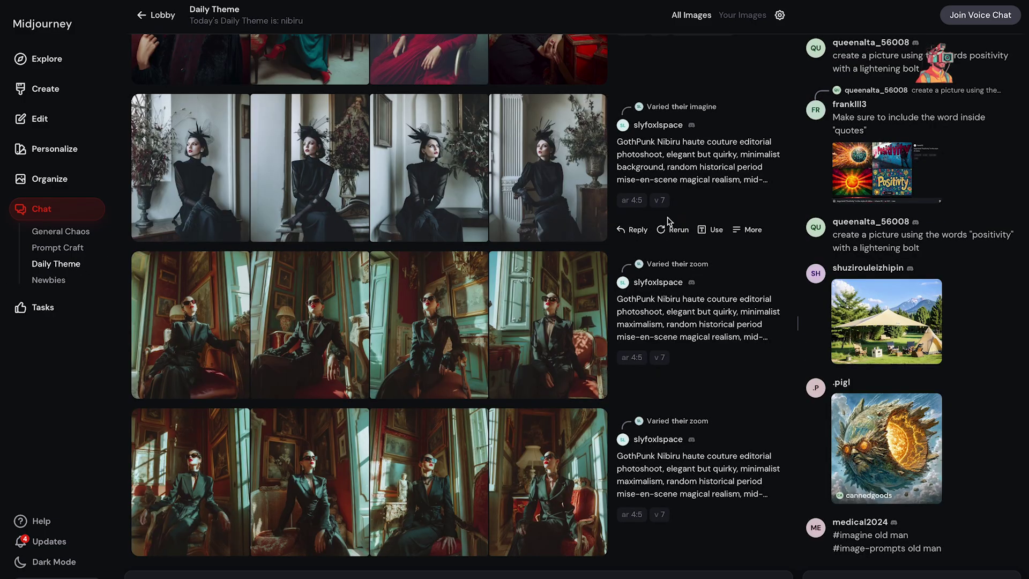
pyautogui.click(72, 248)
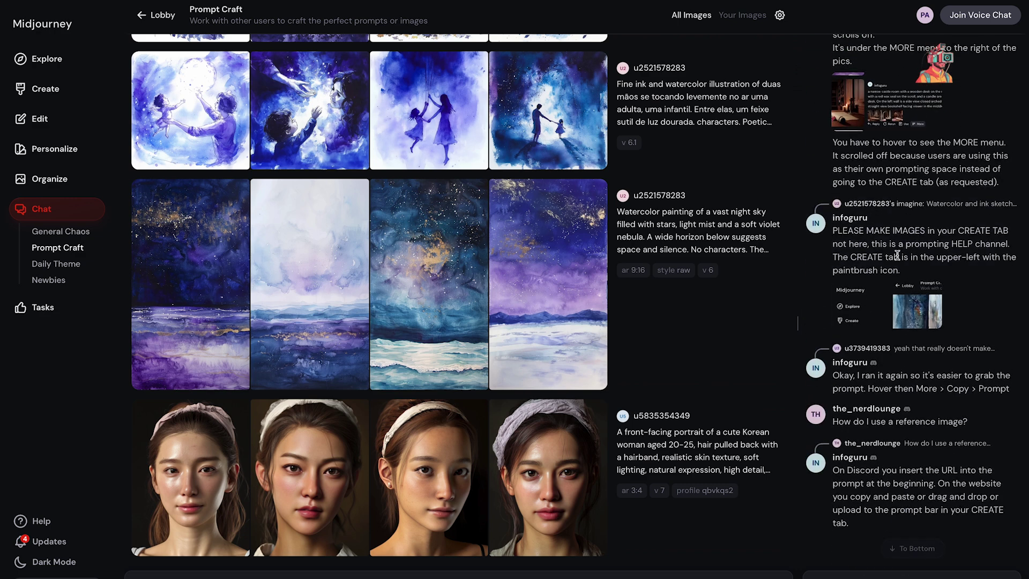
pyautogui.moveTo(458, 373)
pyautogui.click(65, 233)
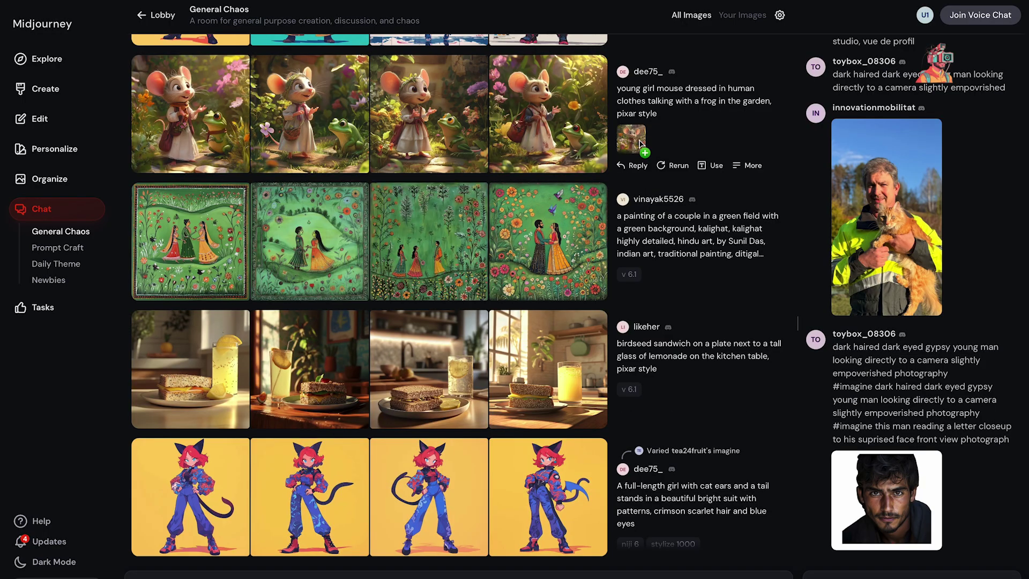
pyautogui.click(33, 311)
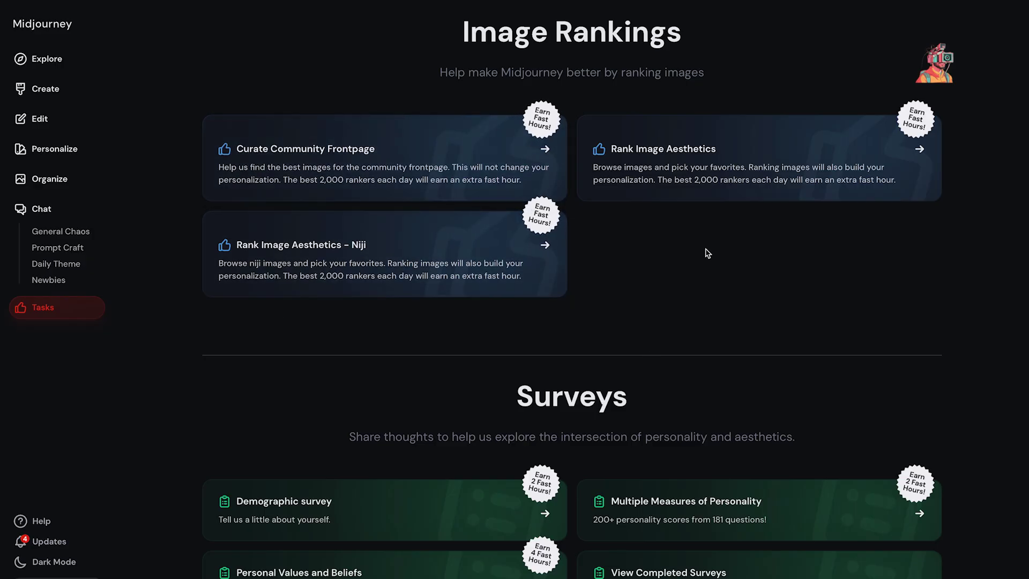
# Scroll through the Image Rankings, Surveys and Community tasks, then back to the top.
pyautogui.scroll(-6, 707, 253)
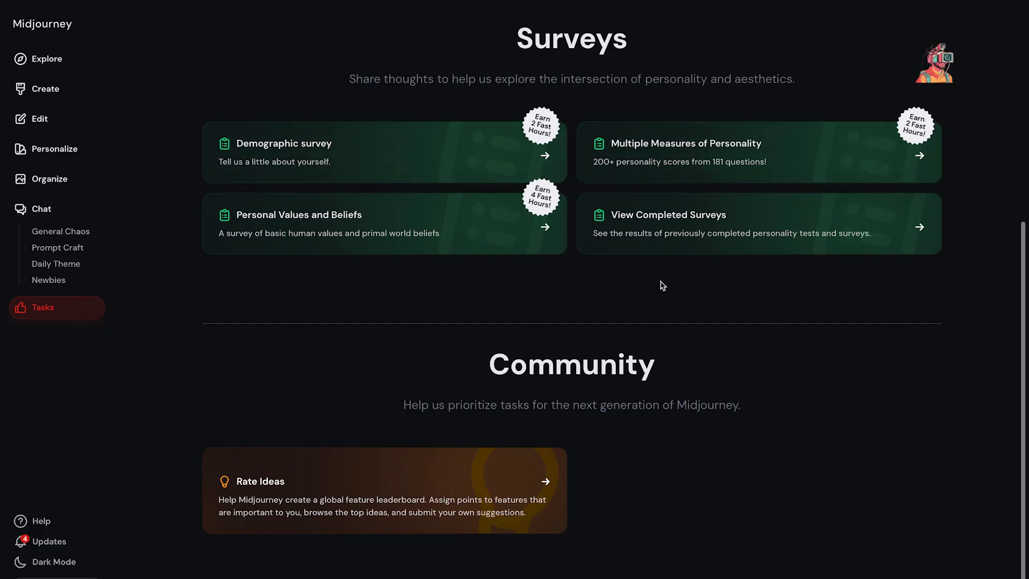
pyautogui.scroll(-1, 663, 286)
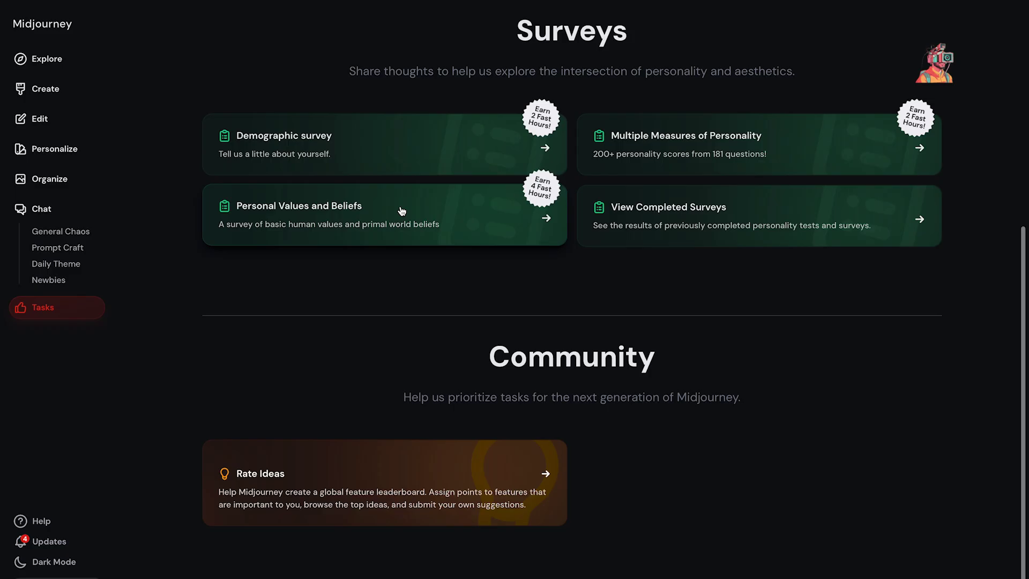
pyautogui.scroll(7, 401, 211)
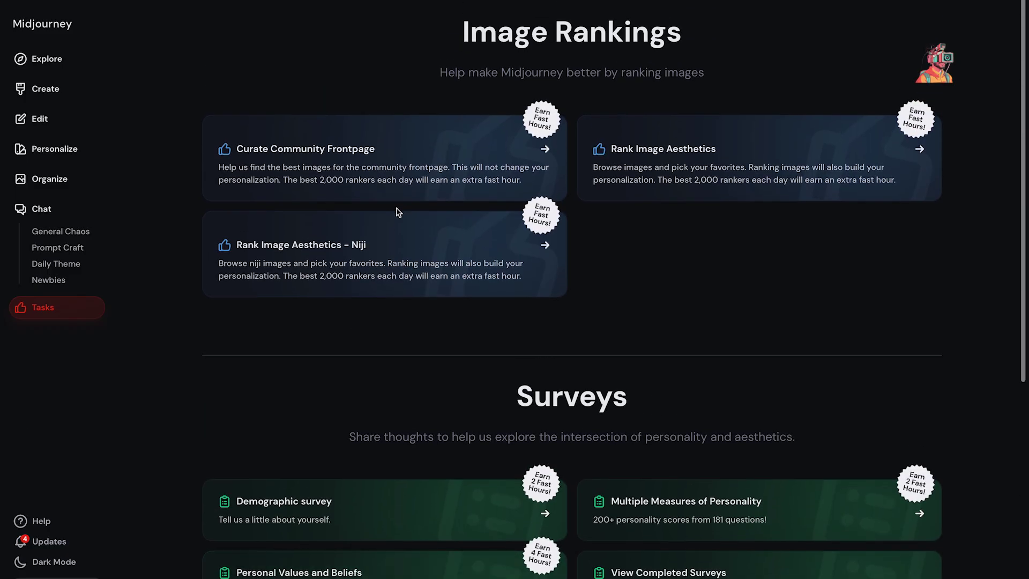
# Glance at the Help page, then read the April 04, 2025 V7 Alpha announcement in Latest Updates.
pyautogui.click(38, 521)
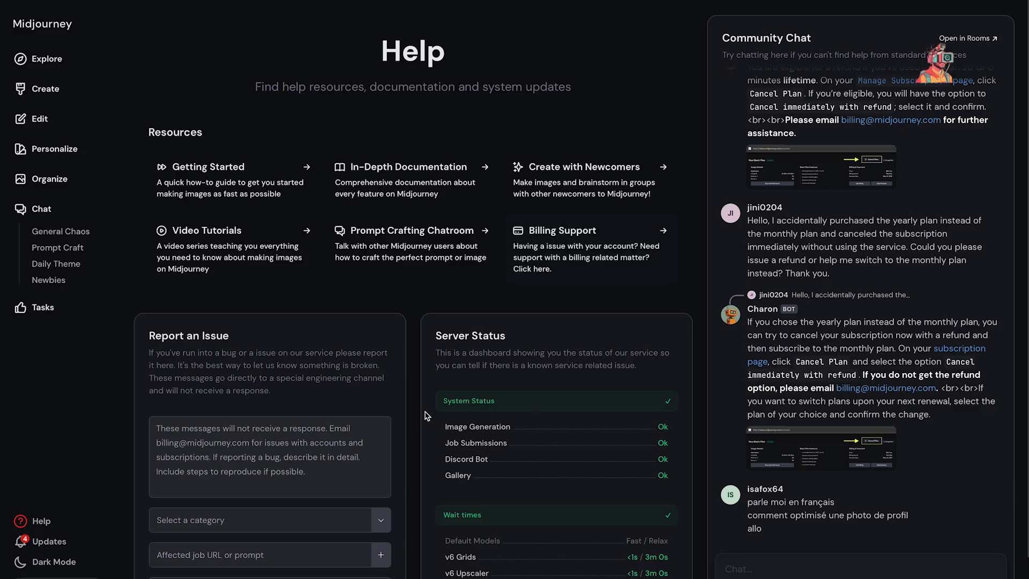
pyautogui.click(49, 545)
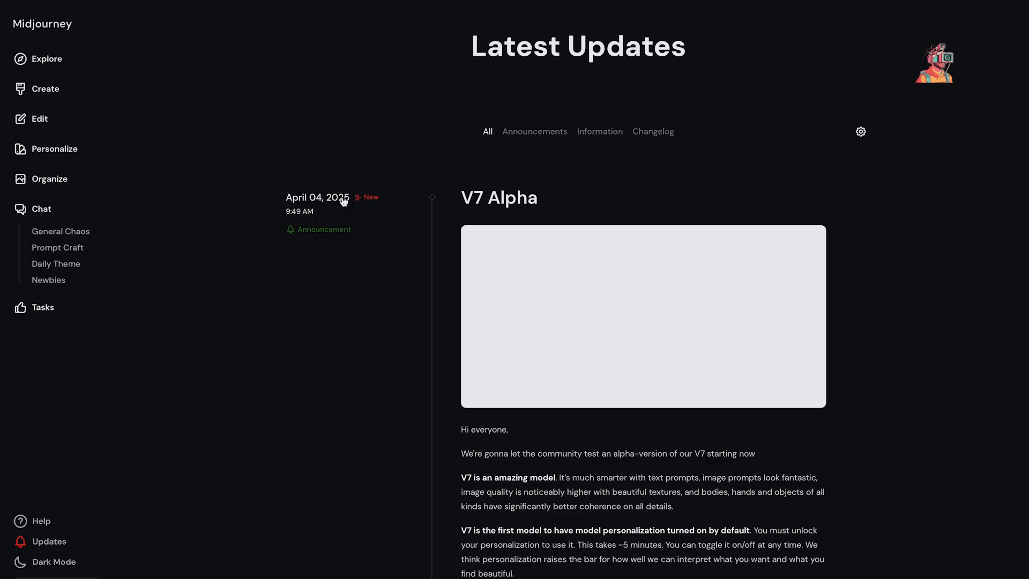
pyautogui.scroll(-2, 473, 395)
pyautogui.scroll(-5, 473, 394)
pyautogui.scroll(7, 473, 394)
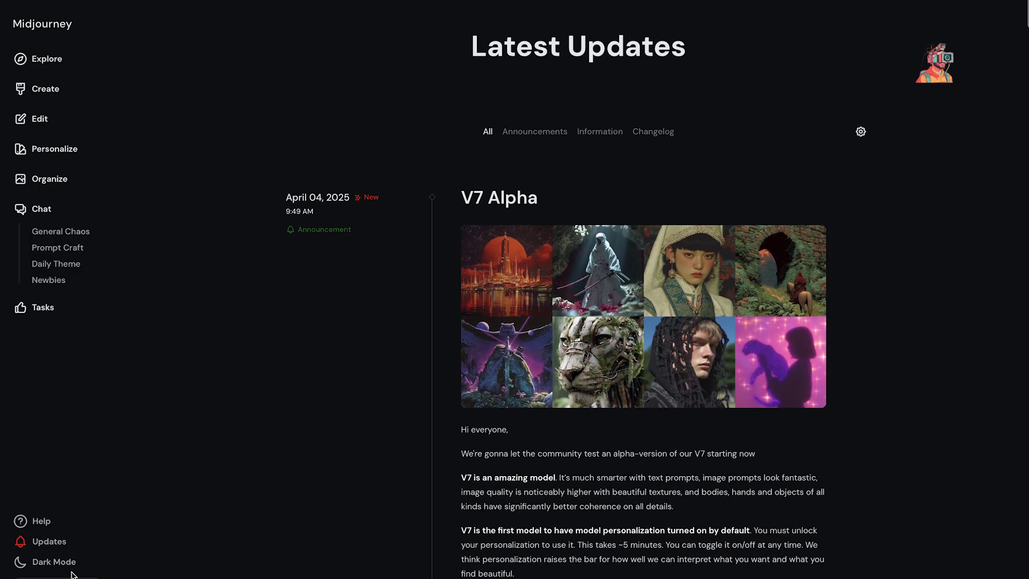
# Check the Dark Mode theme choices and account menu, then go to the Explore Top Month feed.
pyautogui.click(64, 565)
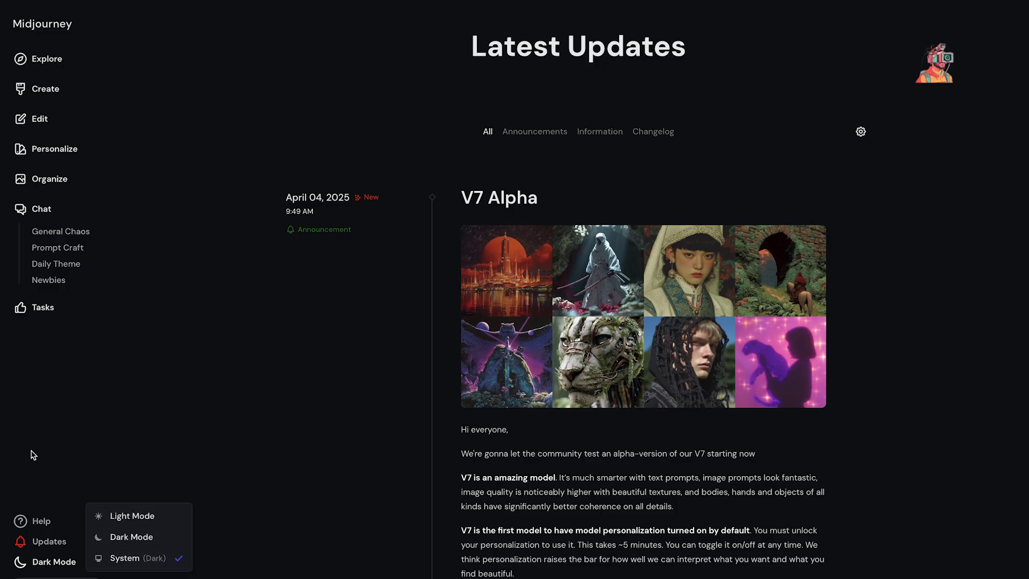
pyautogui.scroll(-1, 33, 455)
pyautogui.click(45, 555)
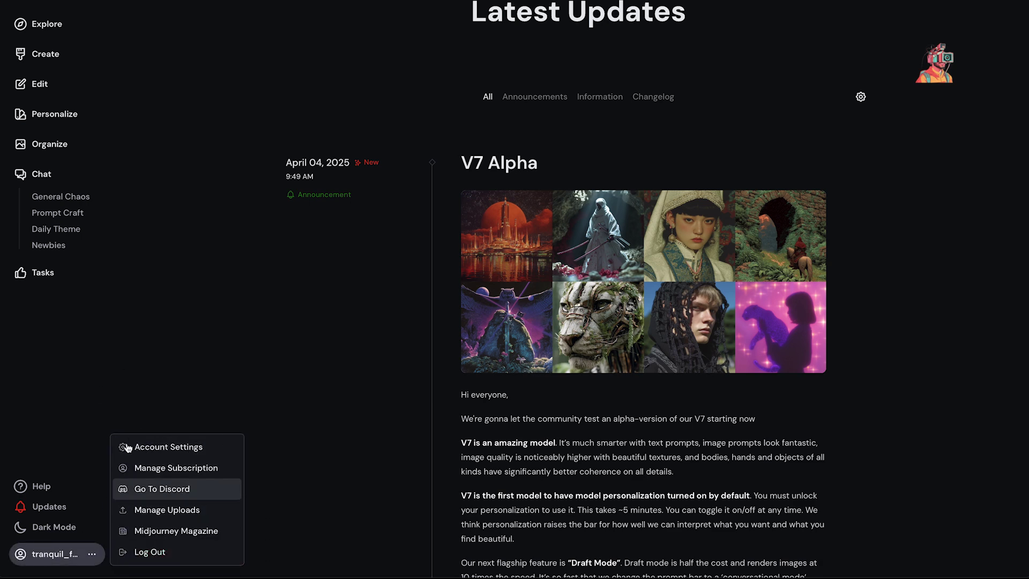
pyautogui.click(82, 367)
pyautogui.click(43, 21)
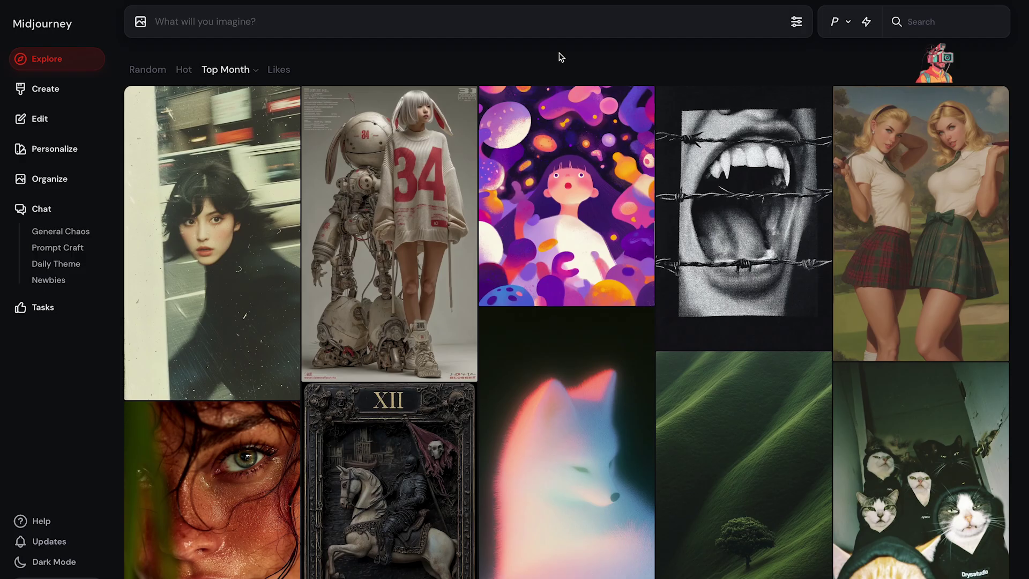
# Return to the General Chaos chat room to view its shared generations and member messages.
pyautogui.click(94, 209)
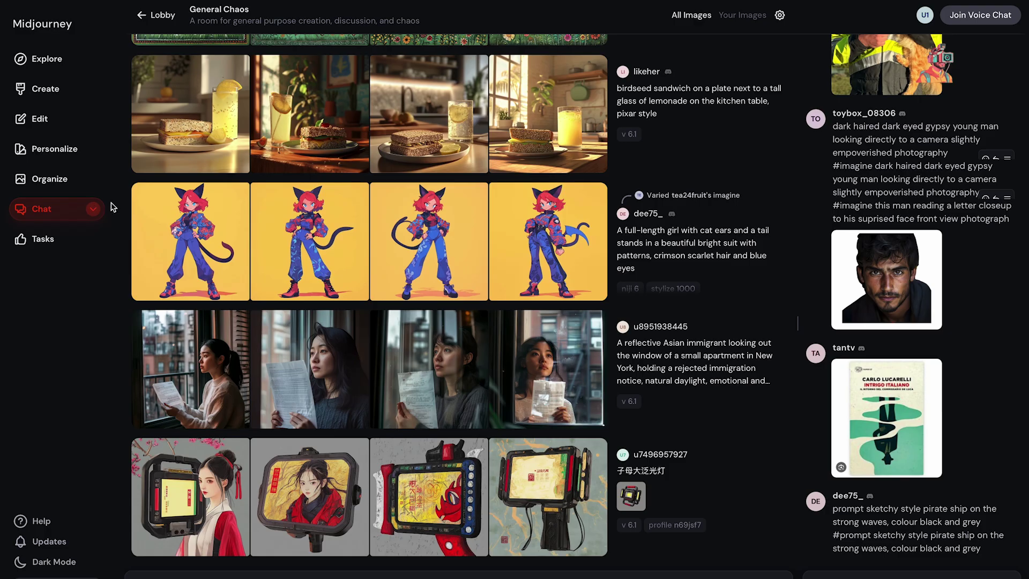
pyautogui.moveTo(269, 272)
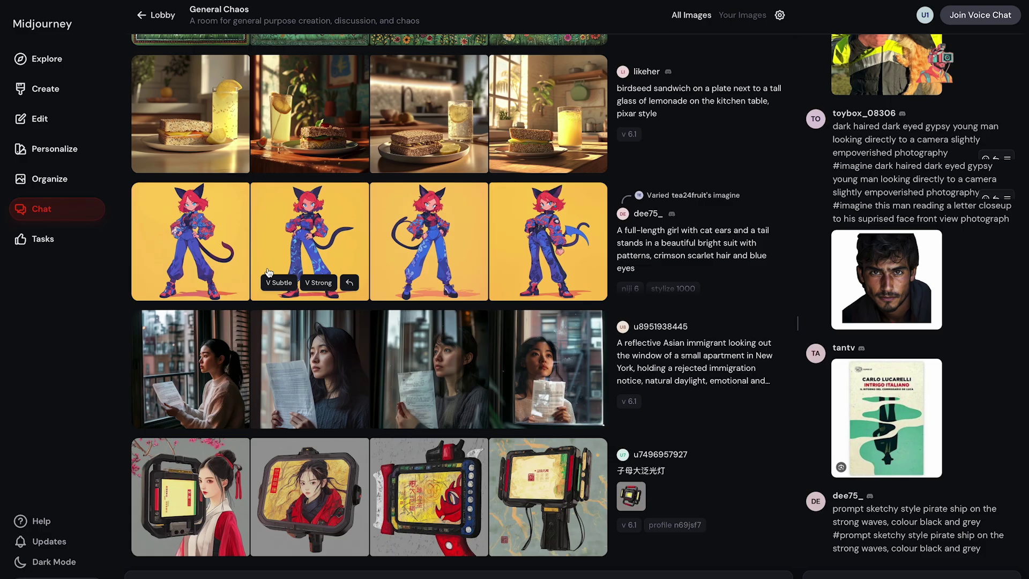